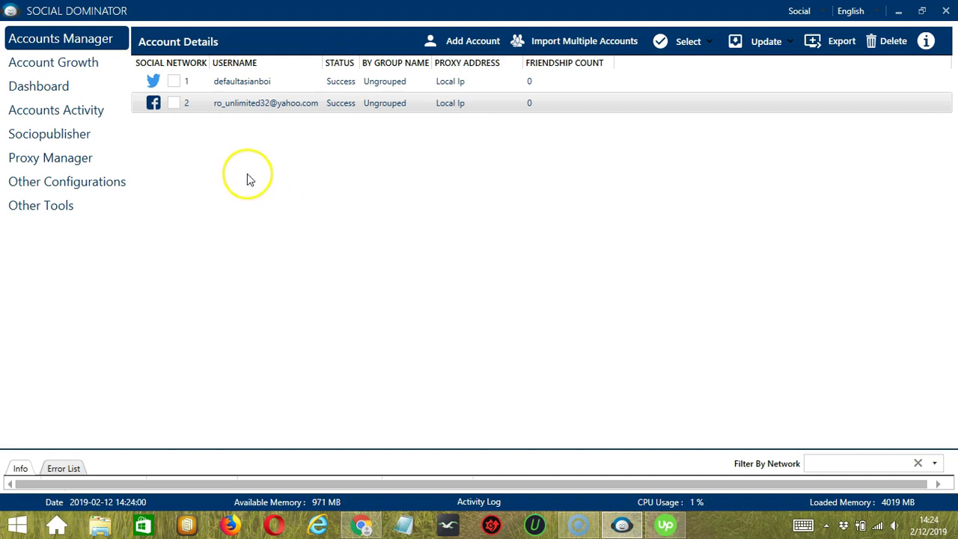
Step: From the Facebook account row's context menu in Accounts Manager, choose Go to Tools
{"action": "right_click", "coordinate": [235, 107]}
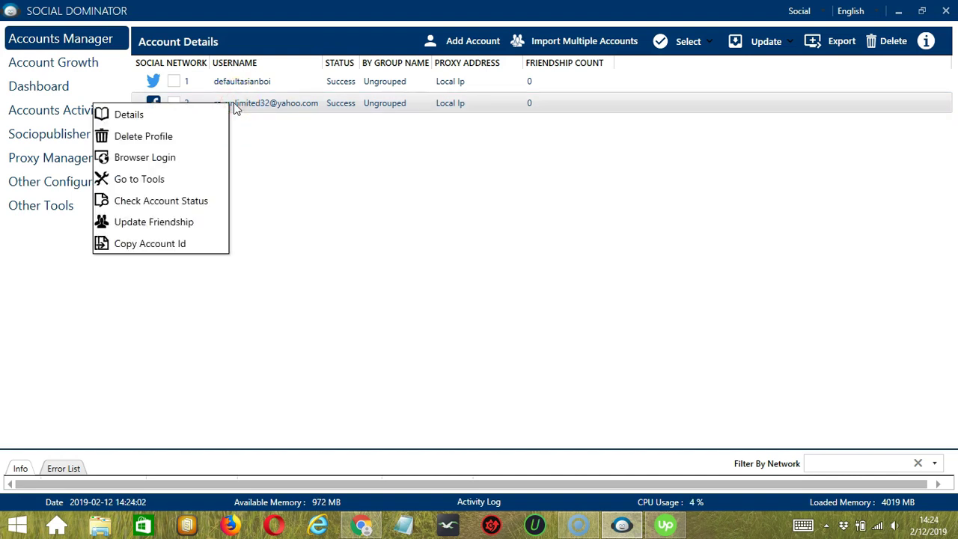
{"action": "left_click", "coordinate": [157, 180]}
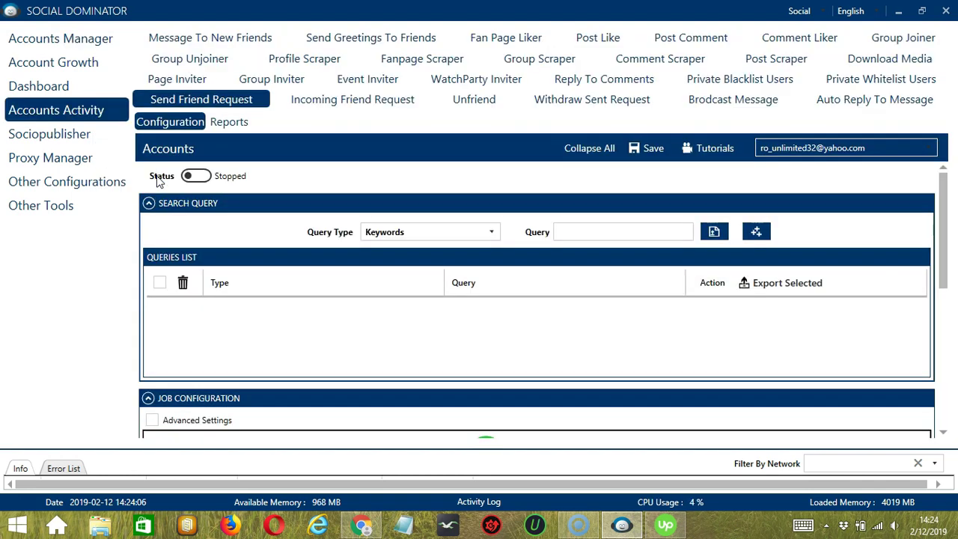
Step: Switch to the Brodcast Message job settings under Accounts Activity
{"action": "left_click", "coordinate": [199, 167]}
{"action": "left_click", "coordinate": [710, 102]}
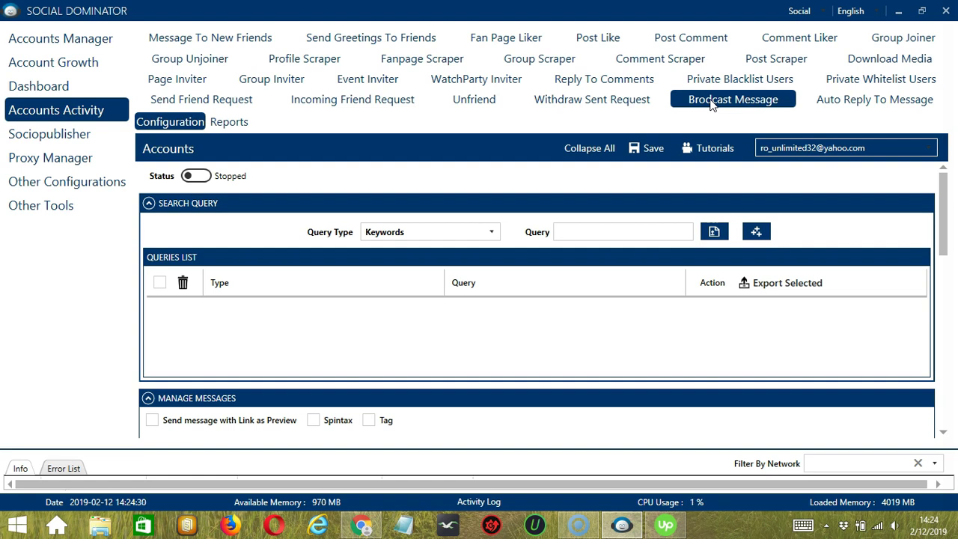
Step: Keep Query Type on Keywords and launch the Import From csv/txt file picker
{"action": "left_click", "coordinate": [685, 104]}
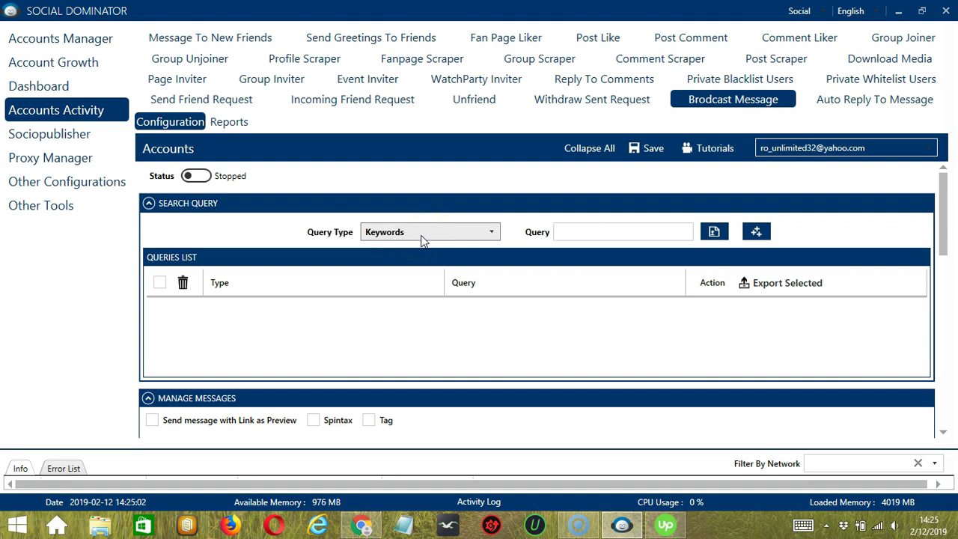
{"action": "left_click", "coordinate": [491, 231]}
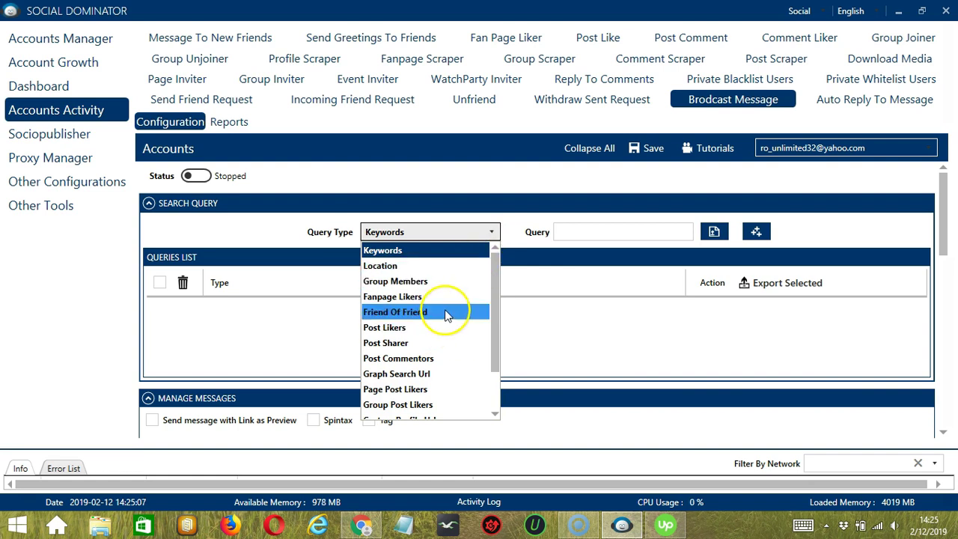
{"action": "left_click", "coordinate": [524, 230]}
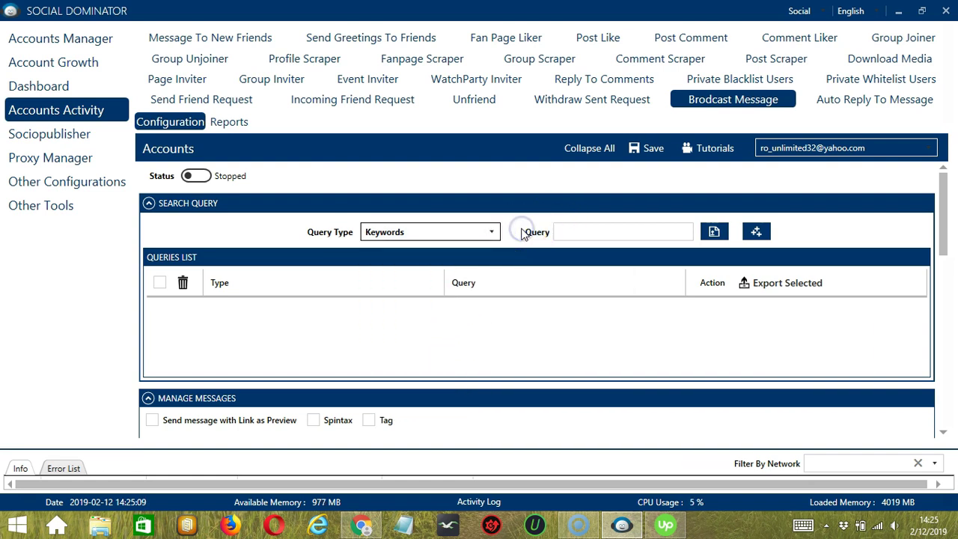
{"action": "left_click", "coordinate": [573, 232]}
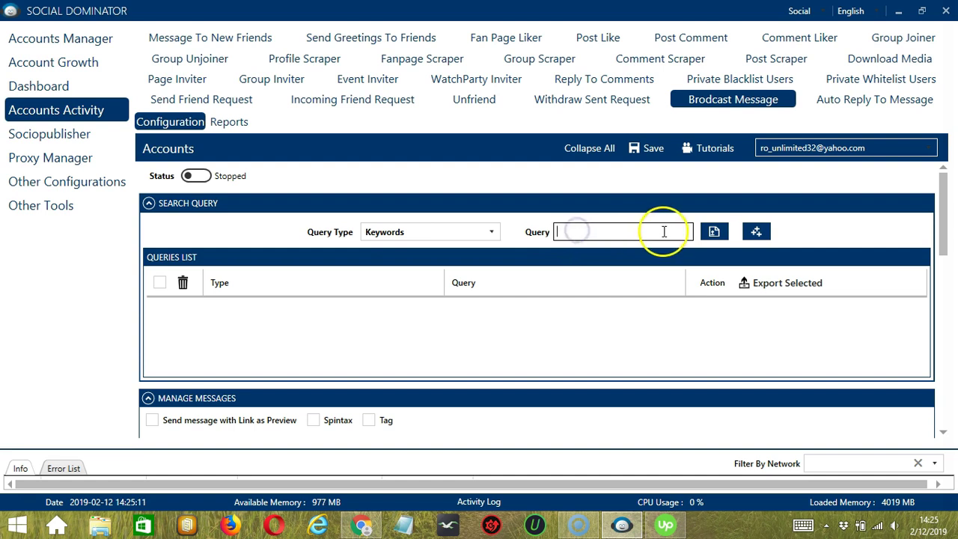
{"action": "left_click", "coordinate": [714, 232]}
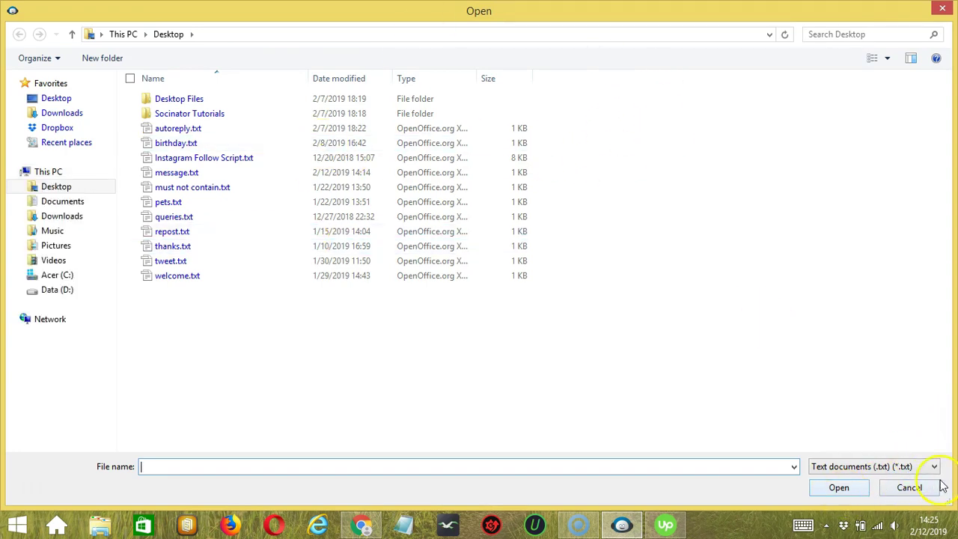
Step: Cancel the Open dialog without importing a queries file
{"action": "left_click", "coordinate": [908, 487]}
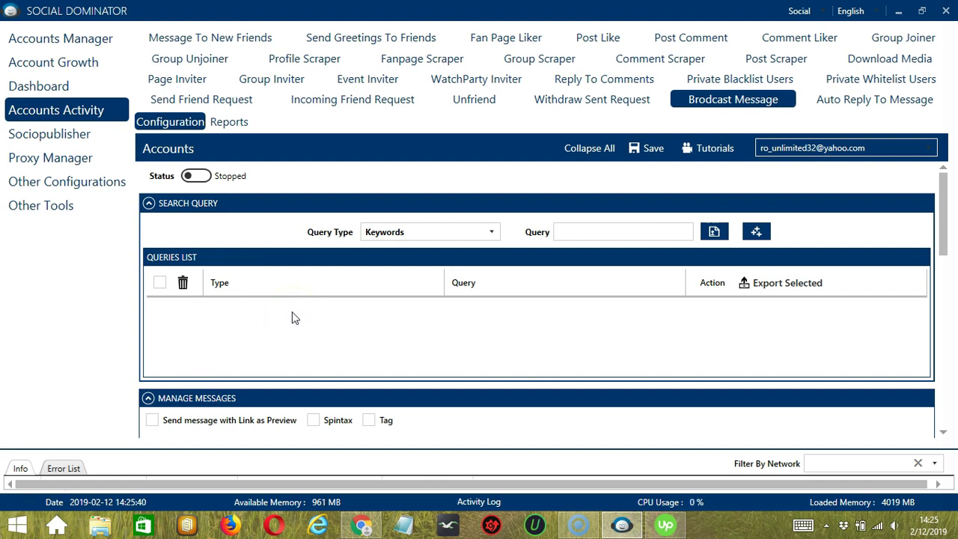
Step: Add two queries: Keywords 'James Bond' and Location 'London'
{"action": "left_click", "coordinate": [620, 233]}
{"action": "type", "text": "James"}
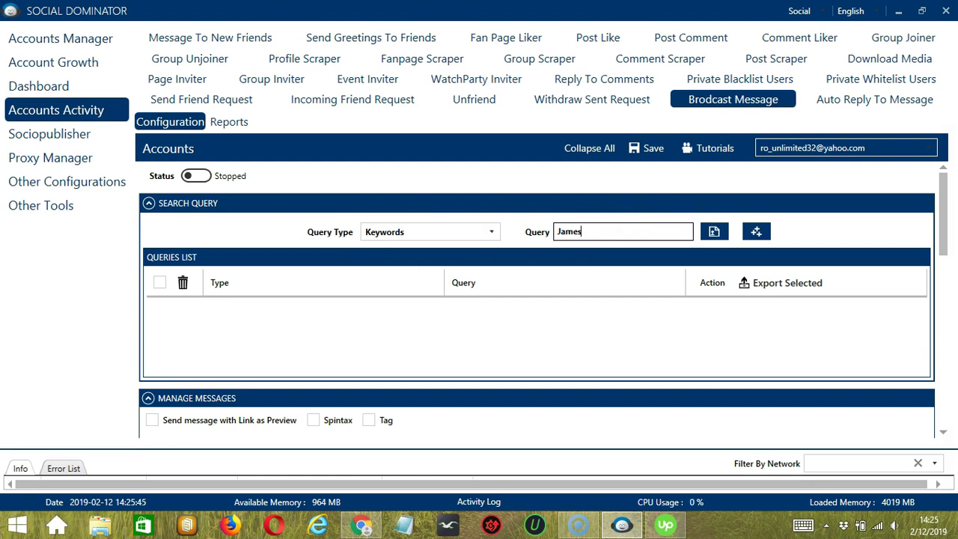
{"action": "type", "text": " Bond"}
{"action": "left_click", "coordinate": [756, 233]}
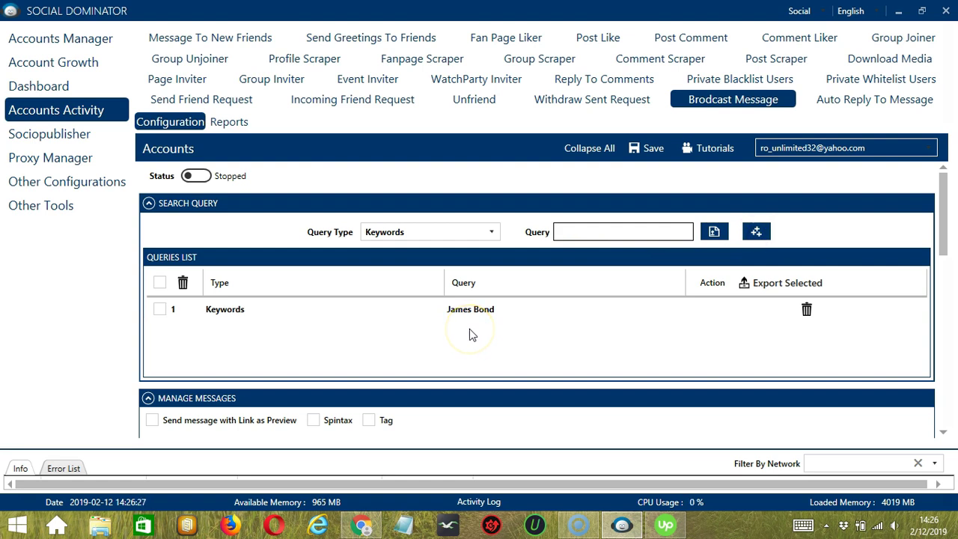
{"action": "left_click", "coordinate": [488, 232]}
{"action": "left_click", "coordinate": [408, 268]}
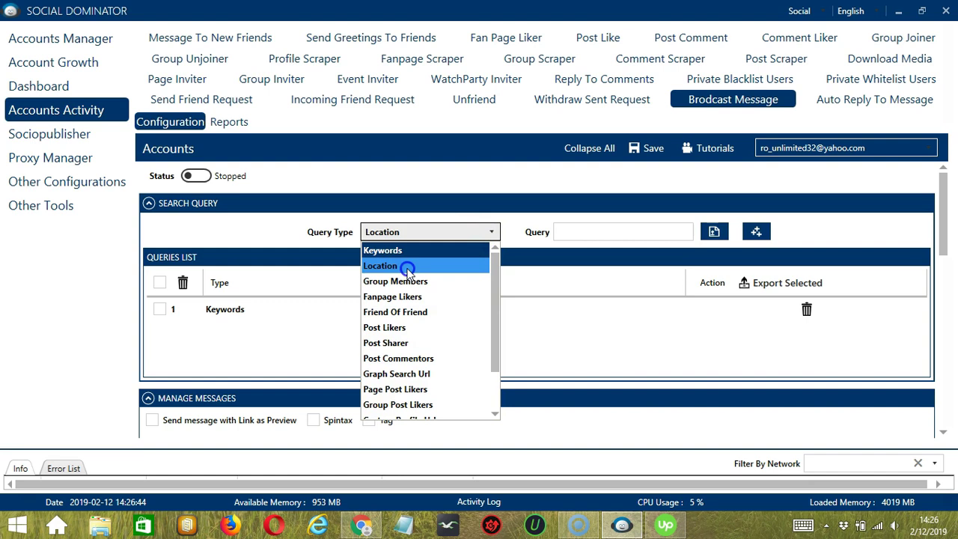
{"action": "left_click", "coordinate": [643, 228]}
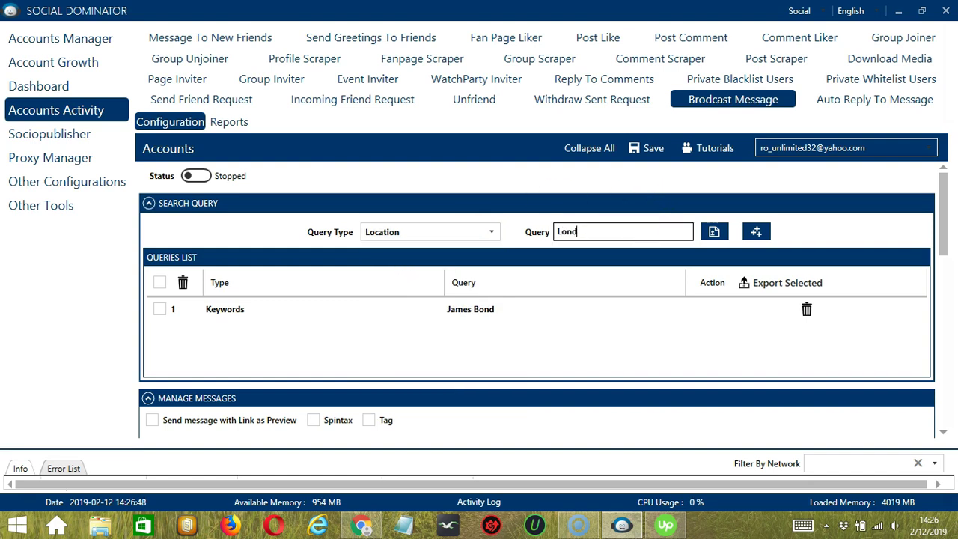
{"action": "left_click", "coordinate": [756, 232]}
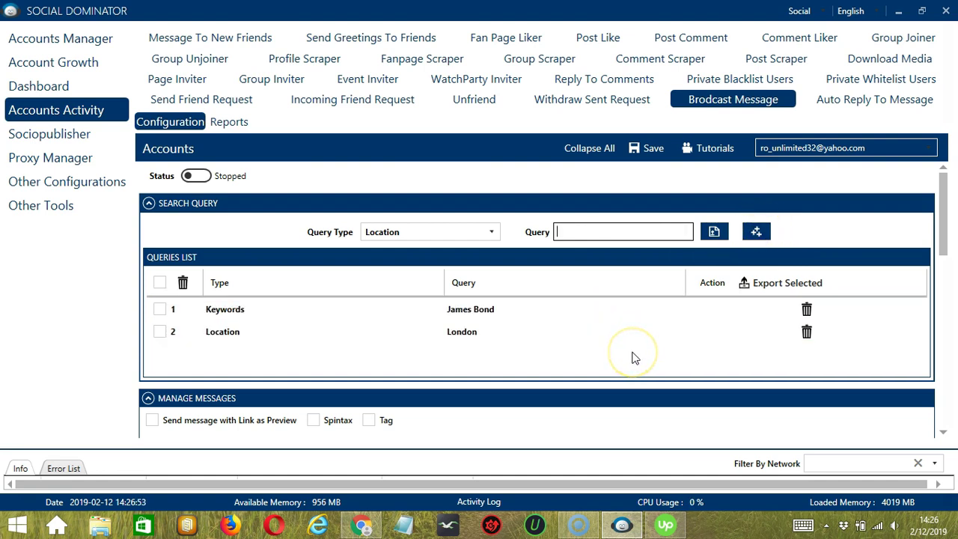
{"action": "left_click", "coordinate": [491, 231]}
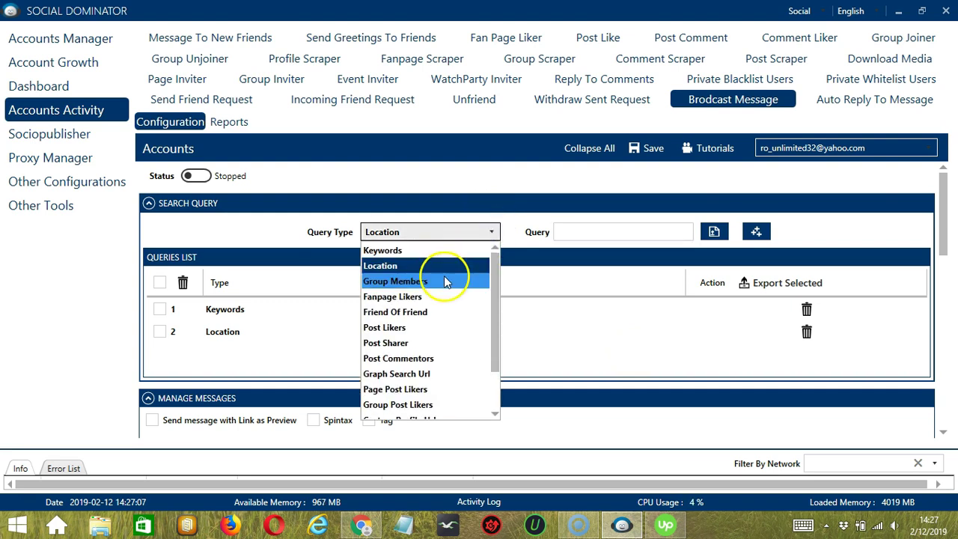
{"action": "left_click", "coordinate": [445, 277]}
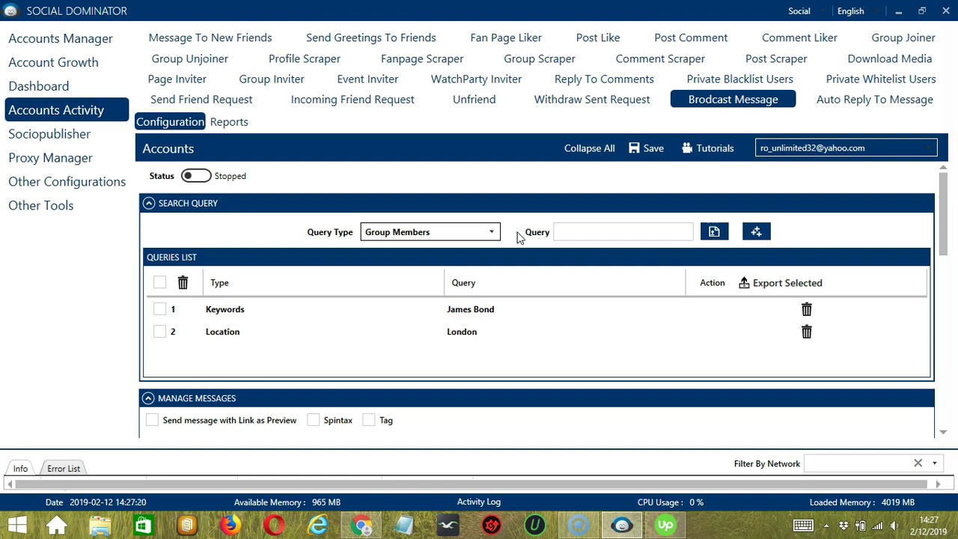
{"action": "left_click", "coordinate": [362, 524]}
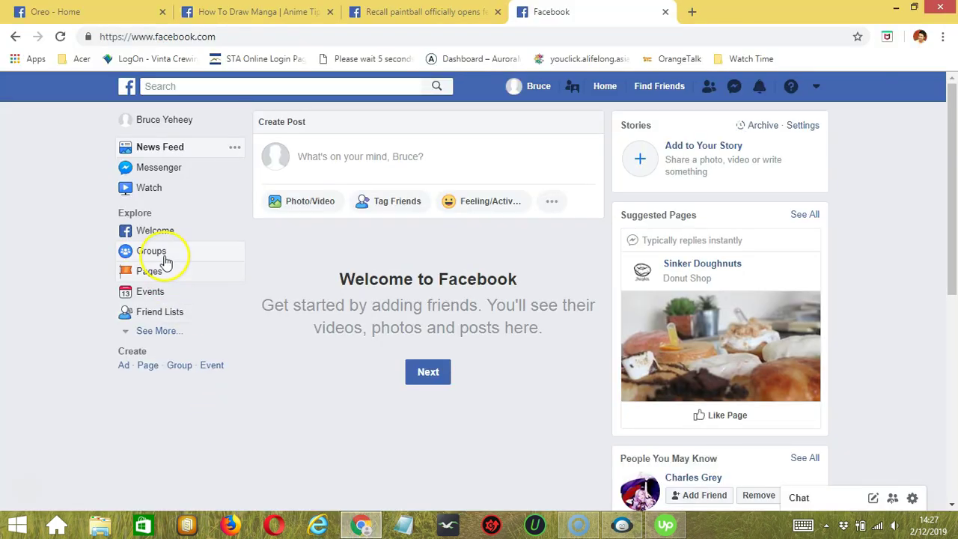
{"action": "left_click", "coordinate": [254, 11]}
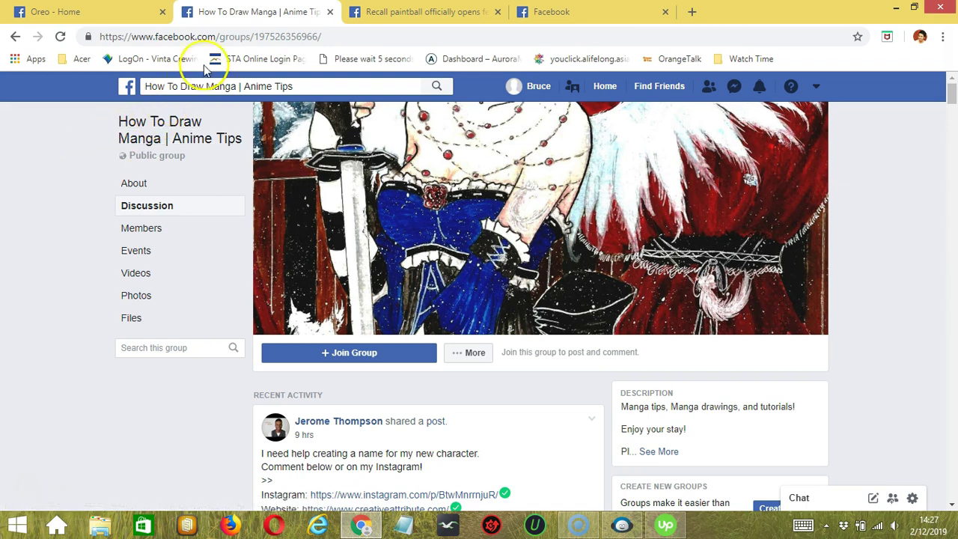
{"action": "left_click", "coordinate": [239, 37]}
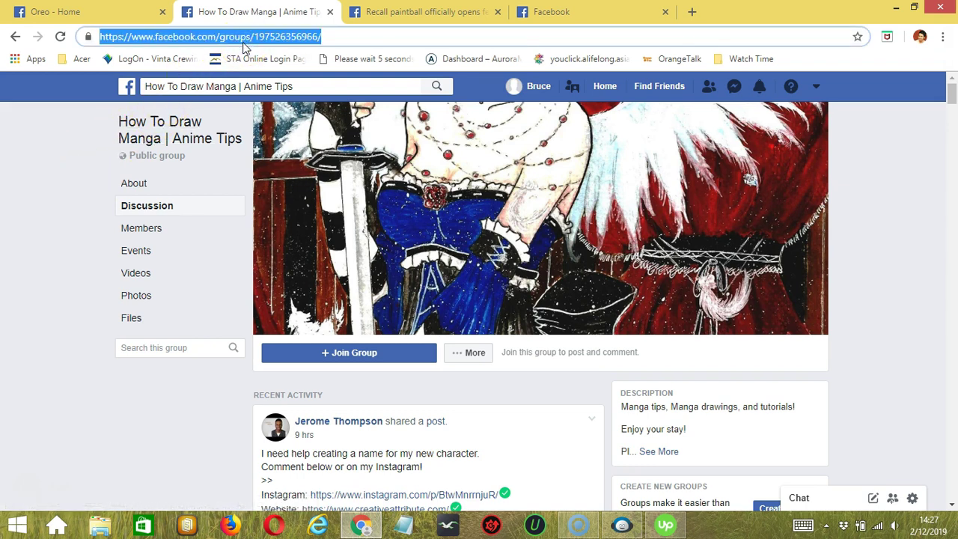
{"action": "left_click", "coordinate": [643, 441]}
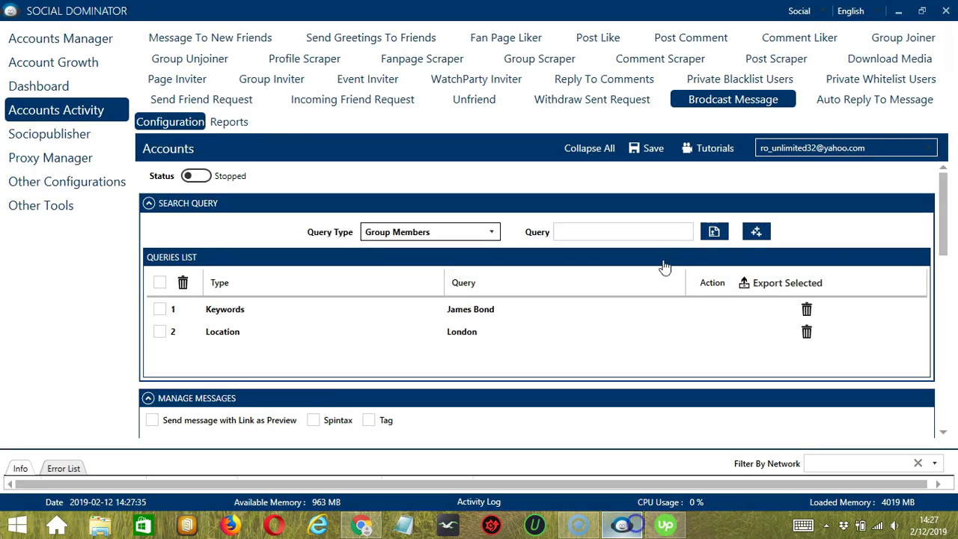
{"action": "left_click", "coordinate": [653, 232]}
{"action": "key", "text": "ctrl+v"}
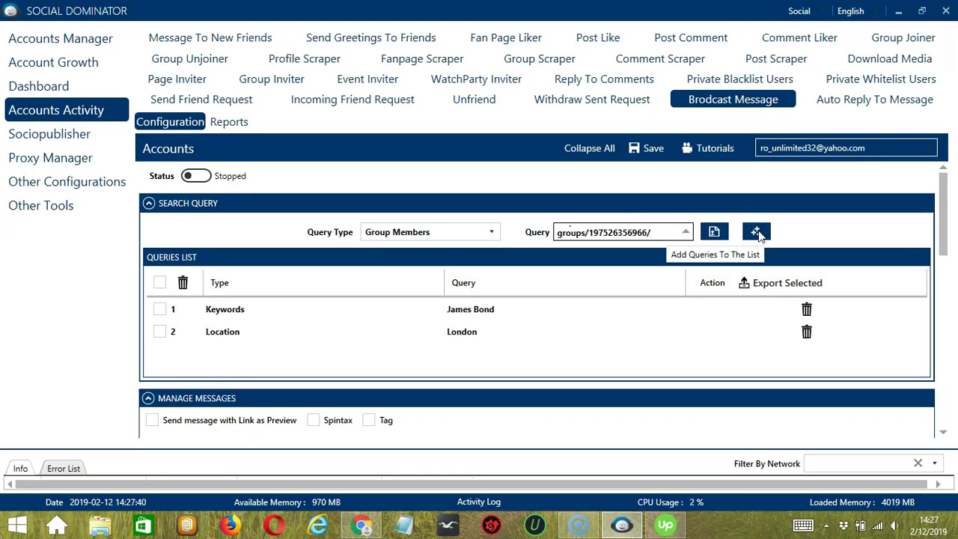
{"action": "left_click", "coordinate": [758, 234]}
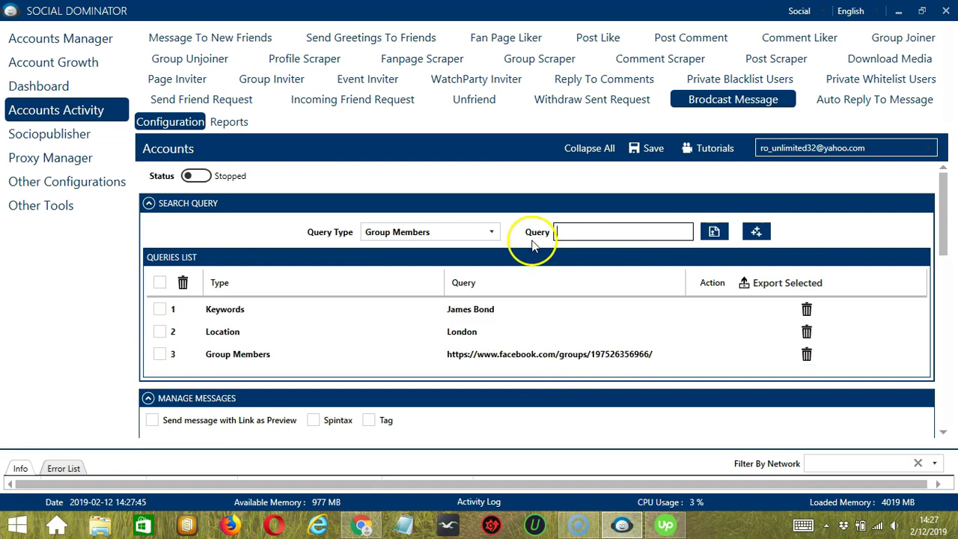
{"action": "left_click", "coordinate": [479, 235]}
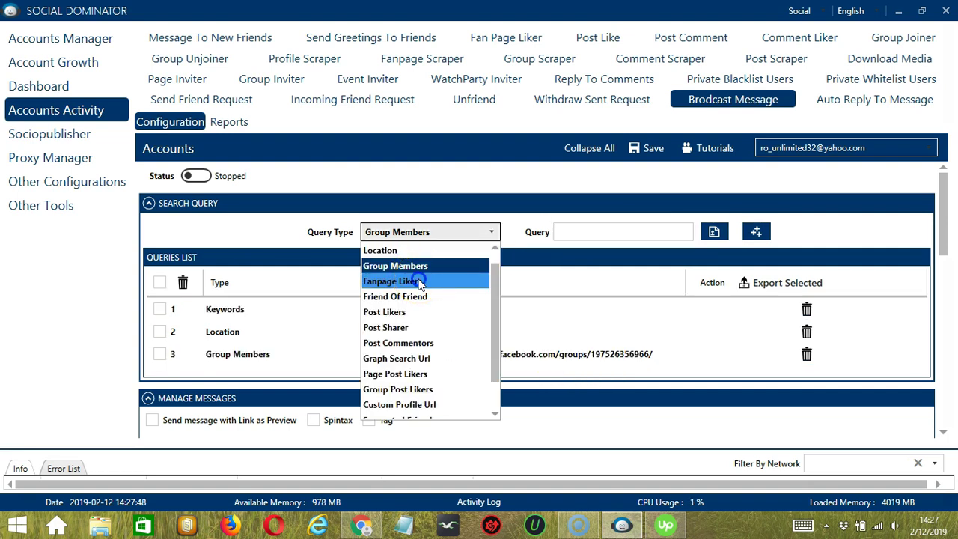
{"action": "left_click", "coordinate": [420, 283]}
{"action": "left_click", "coordinate": [515, 231]}
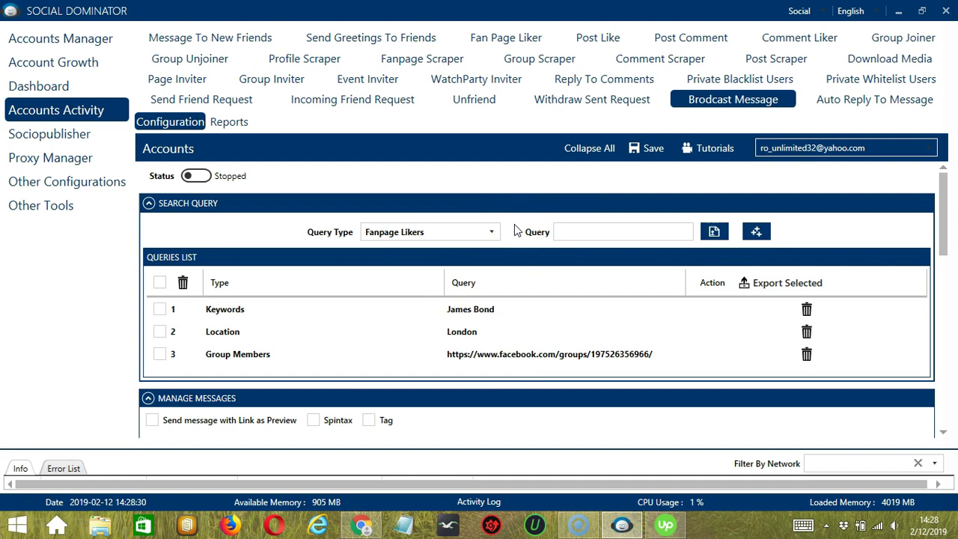
{"action": "left_click", "coordinate": [369, 418]}
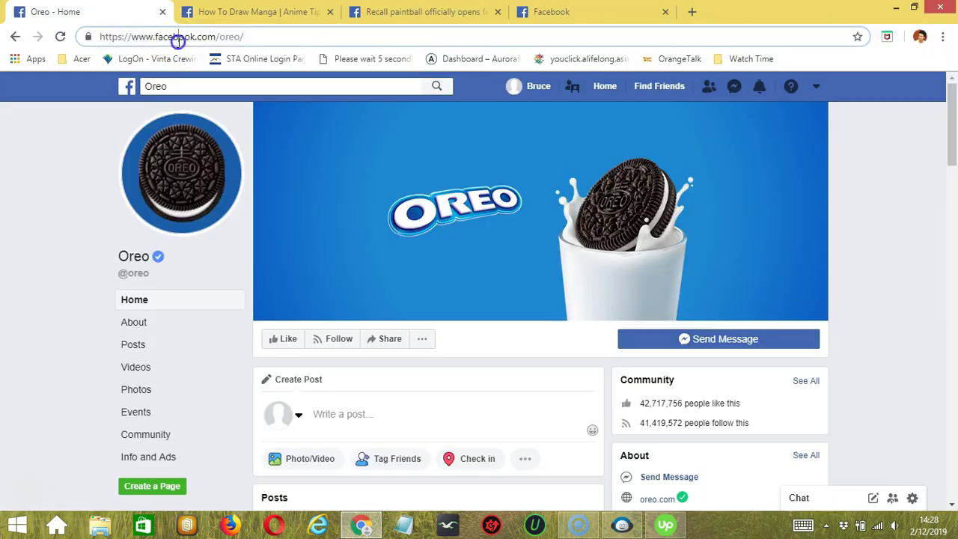
{"action": "left_click", "coordinate": [176, 39]}
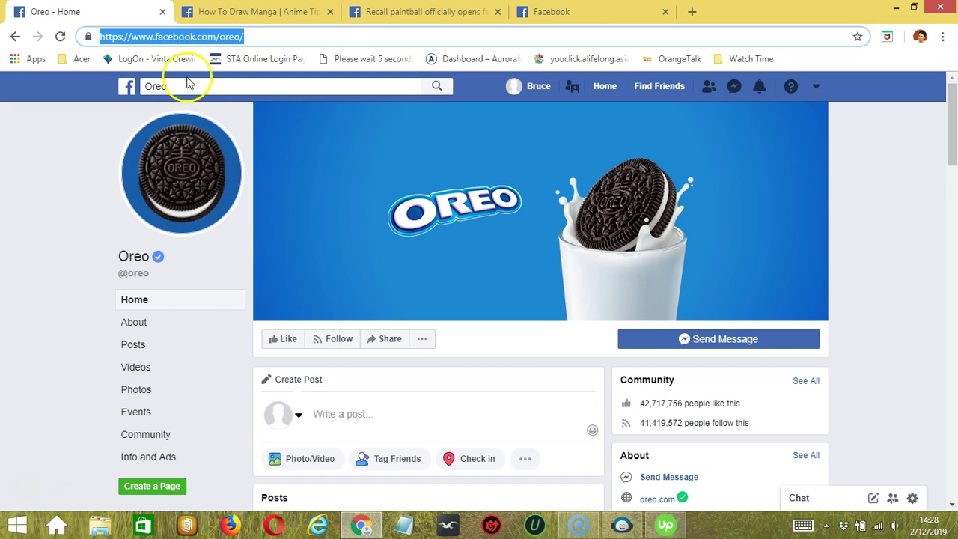
{"action": "key", "text": "alt+Tab"}
{"action": "left_click", "coordinate": [603, 234]}
{"action": "type", "text": "oreo/"}
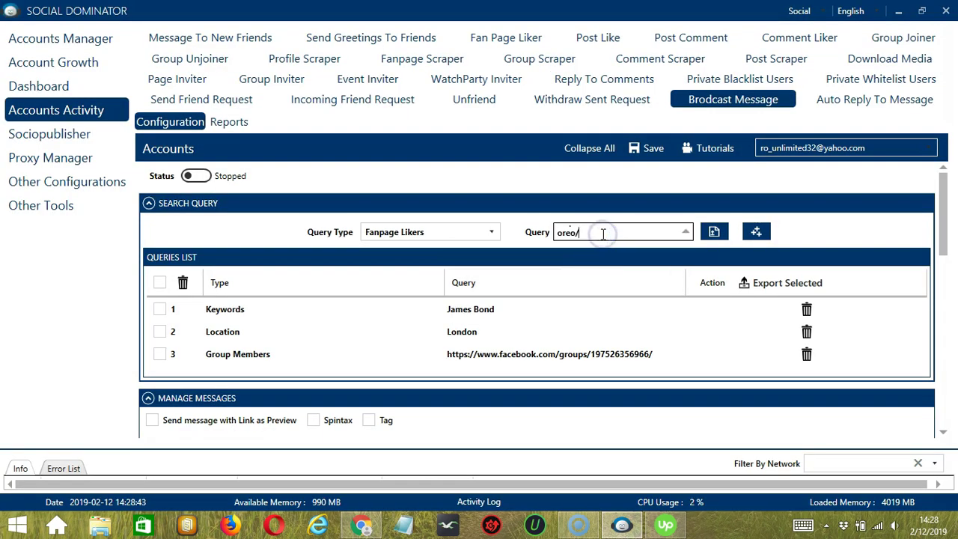
{"action": "left_click", "coordinate": [758, 233]}
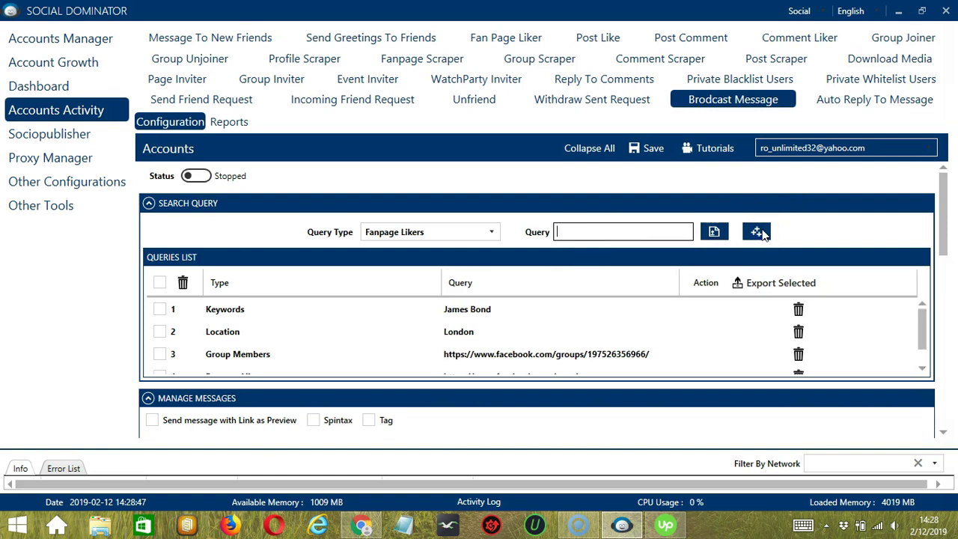
{"action": "left_click", "coordinate": [657, 338]}
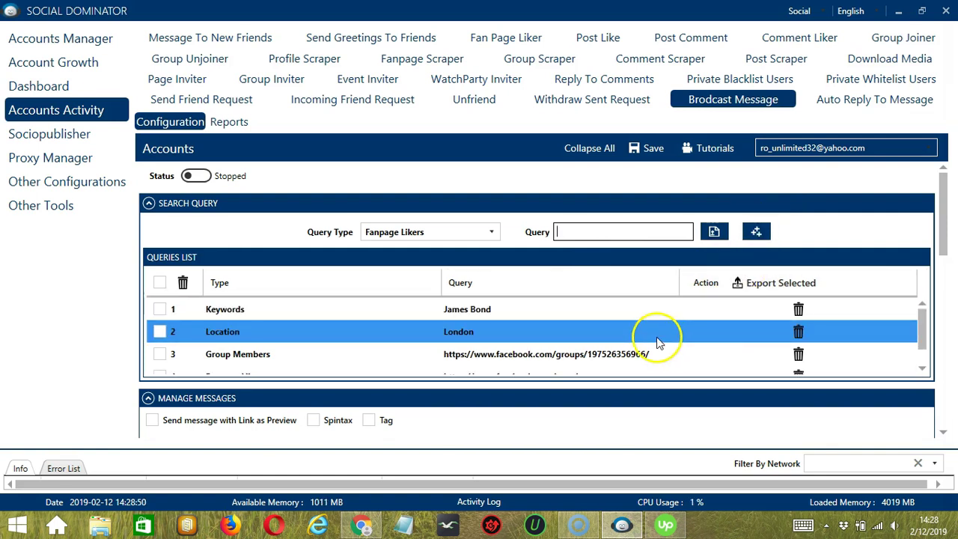
{"action": "left_click", "coordinate": [491, 232]}
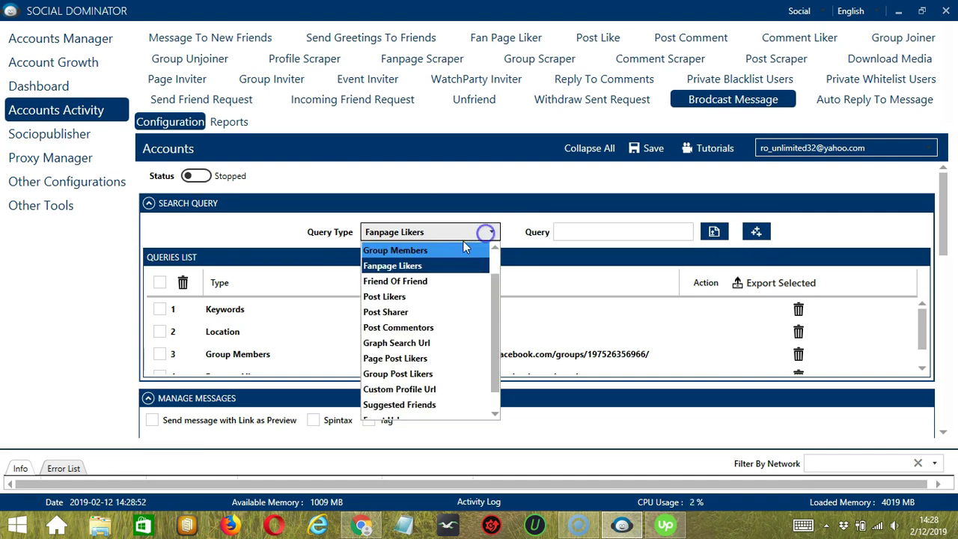
Step: Paste the copied profile ID into Query and add it as a Friend Of Friend query
{"action": "left_click", "coordinate": [416, 281]}
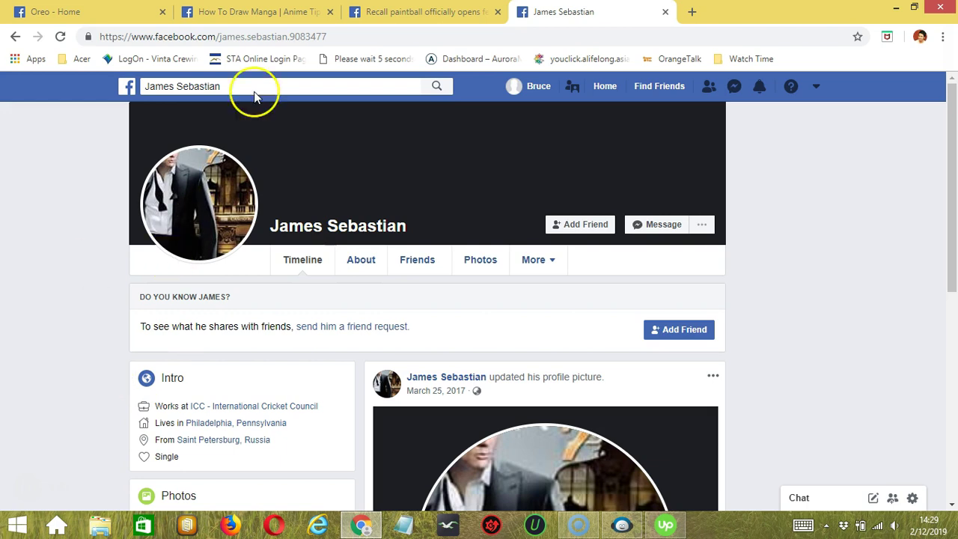
{"action": "left_click", "coordinate": [250, 36]}
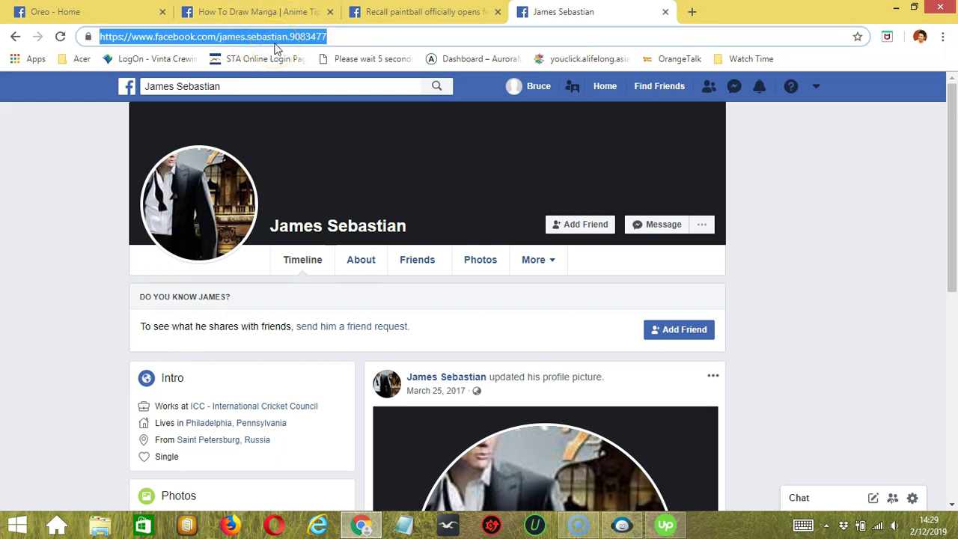
{"action": "left_click", "coordinate": [621, 525]}
{"action": "left_click", "coordinate": [608, 233]}
{"action": "type", "text": "james.sebastian.968347E"}
{"action": "left_click", "coordinate": [756, 232]}
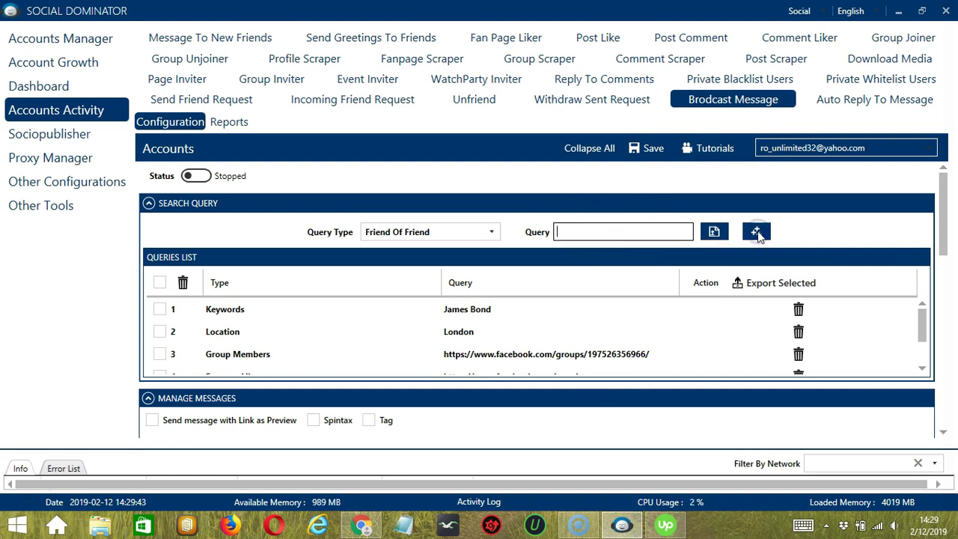
Step: Review the Location, Keywords and Group Members entries in the queries list
{"action": "left_click", "coordinate": [670, 330]}
{"action": "left_click", "coordinate": [685, 310]}
{"action": "left_click", "coordinate": [562, 355]}
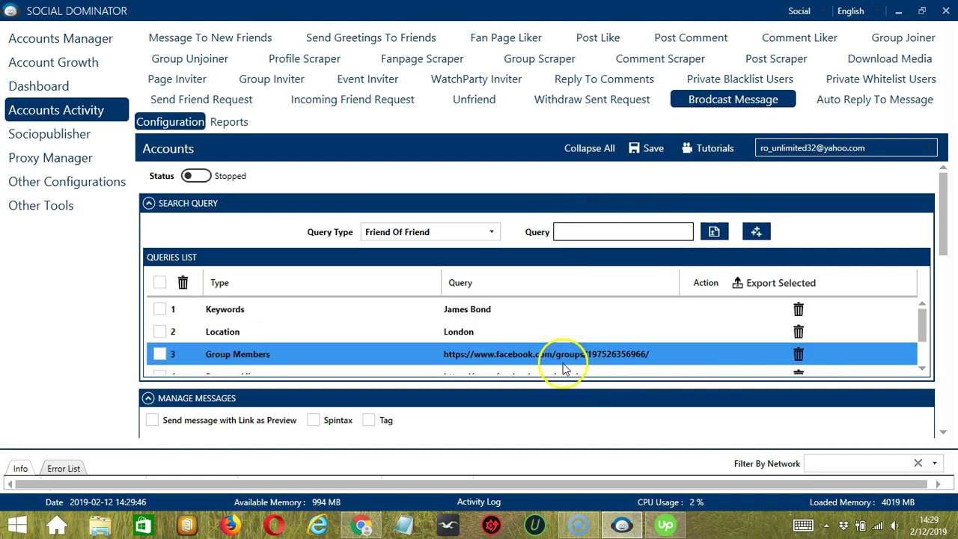
Step: Select Post Likers, then copy the link of Oreo's latest video post in Chrome via Share > Copy link
{"action": "left_click", "coordinate": [492, 228]}
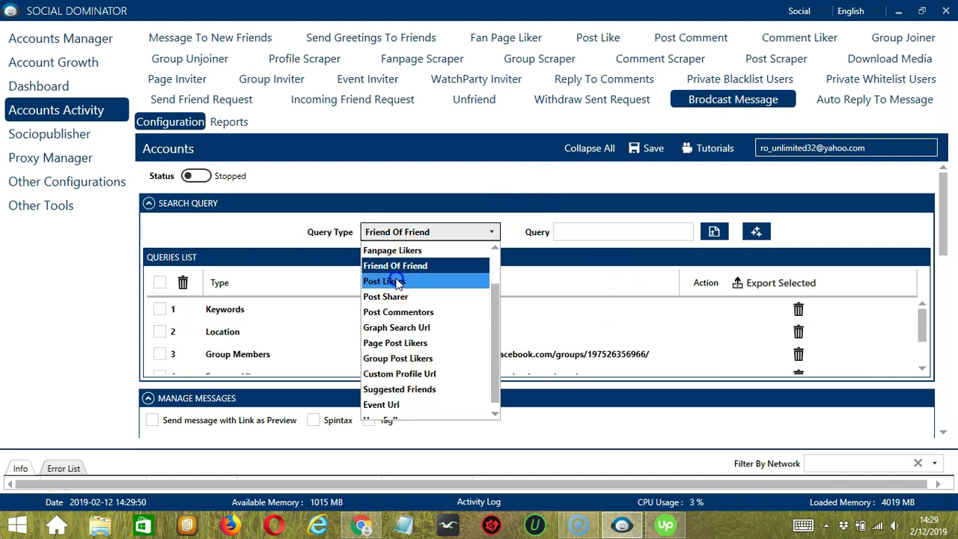
{"action": "left_click", "coordinate": [396, 280]}
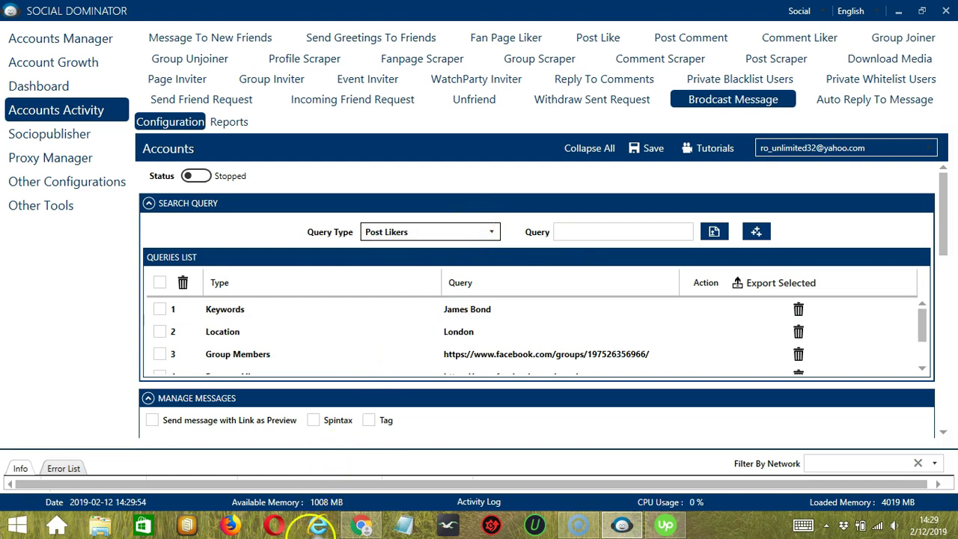
{"action": "left_click", "coordinate": [362, 525]}
{"action": "left_click", "coordinate": [22, 11]}
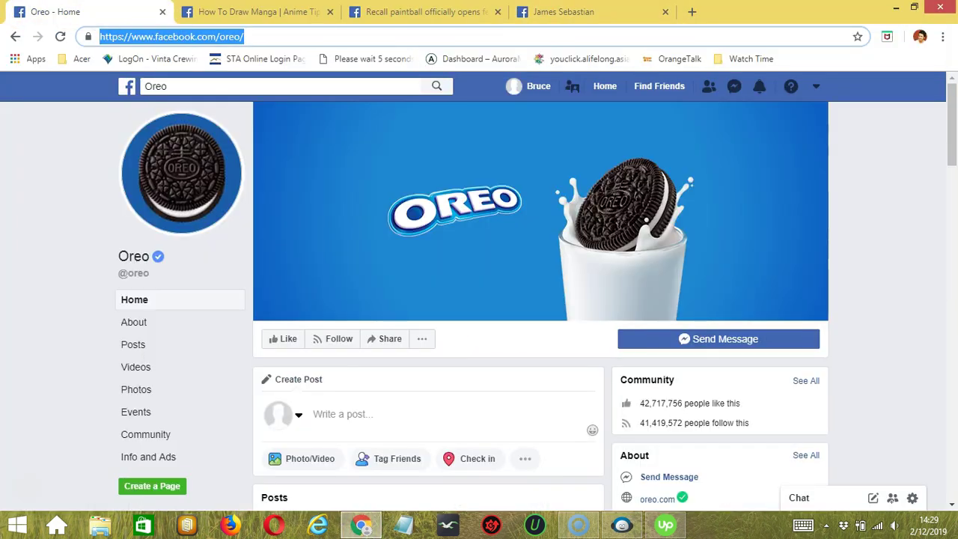
{"action": "scroll", "coordinate": [64, 348], "scroll_direction": "down", "scroll_amount": 3}
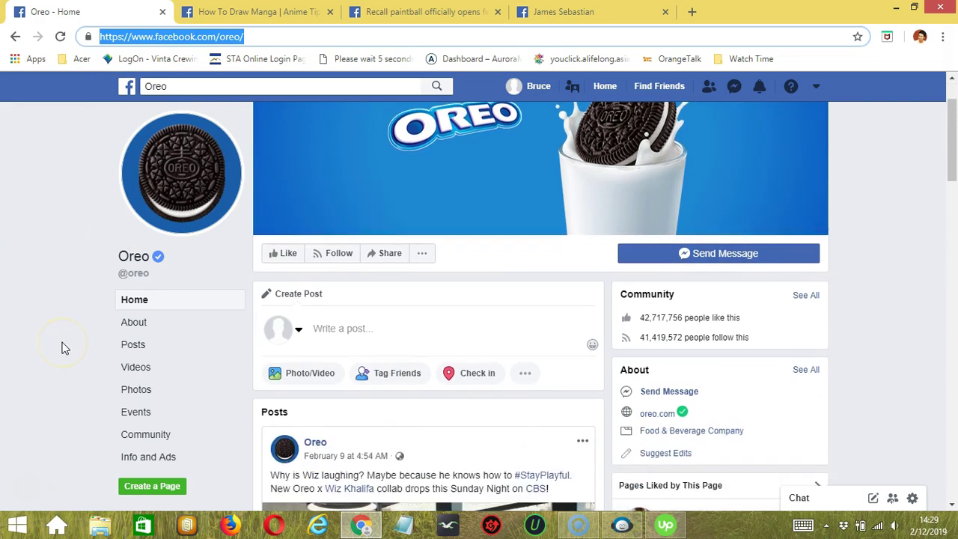
{"action": "scroll", "coordinate": [64, 348], "scroll_direction": "down", "scroll_amount": 2}
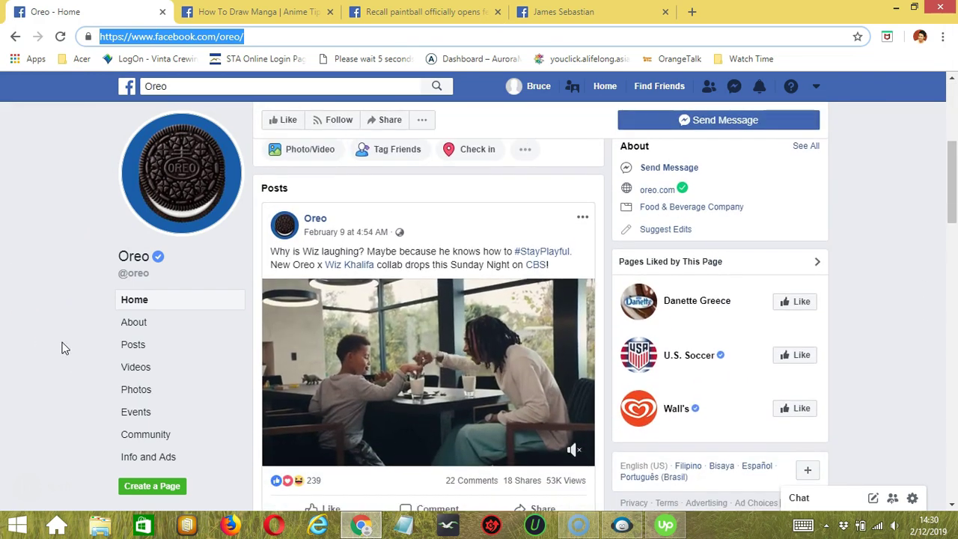
{"action": "left_click", "coordinate": [552, 389]}
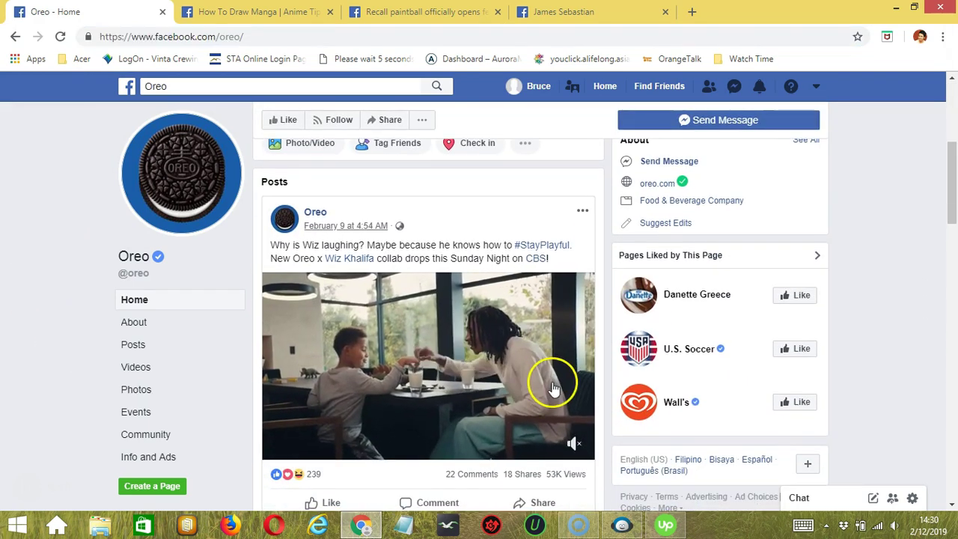
{"action": "left_click", "coordinate": [540, 503]}
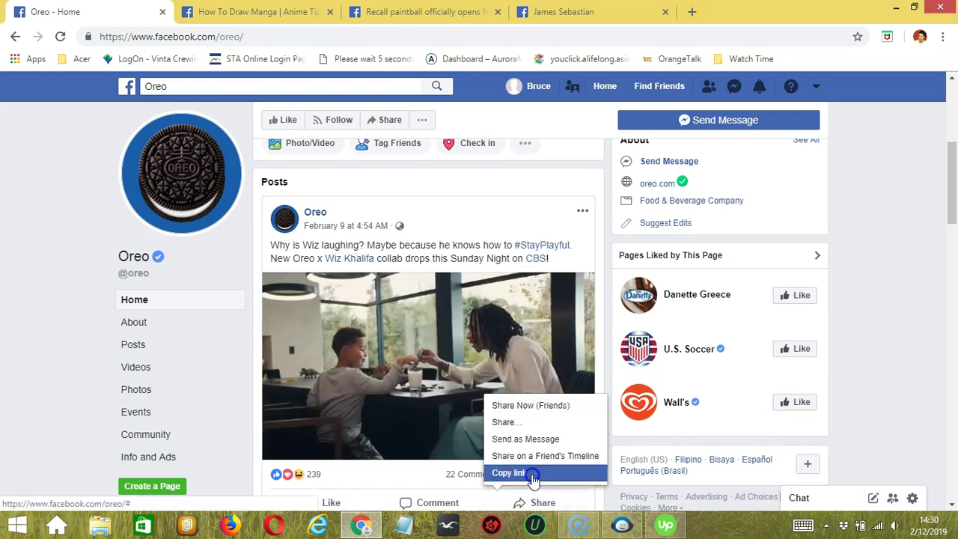
{"action": "left_click", "coordinate": [510, 473]}
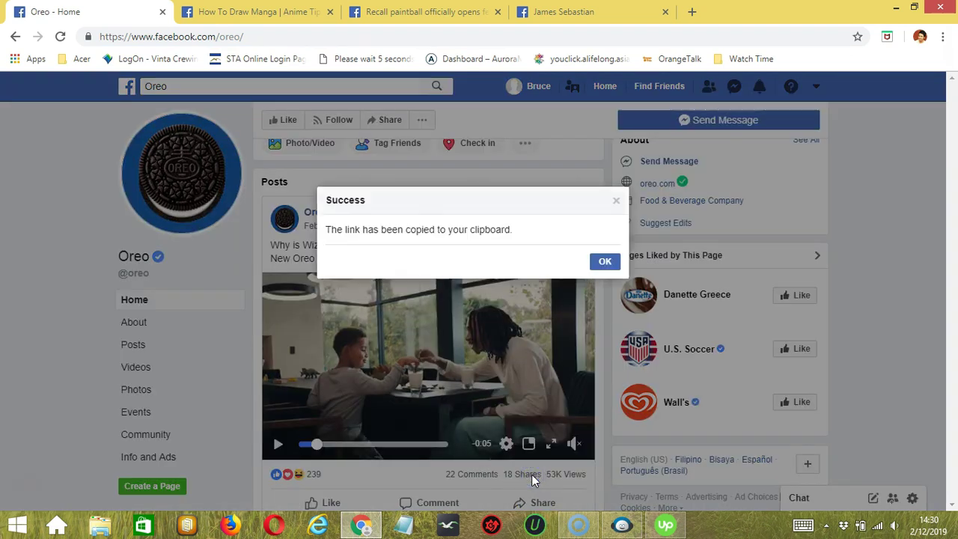
{"action": "left_click", "coordinate": [605, 261]}
{"action": "left_click", "coordinate": [622, 525]}
Step: Add the pasted Oreo post link as both a Post Likers and a Post Sharer query
{"action": "left_click", "coordinate": [603, 232]}
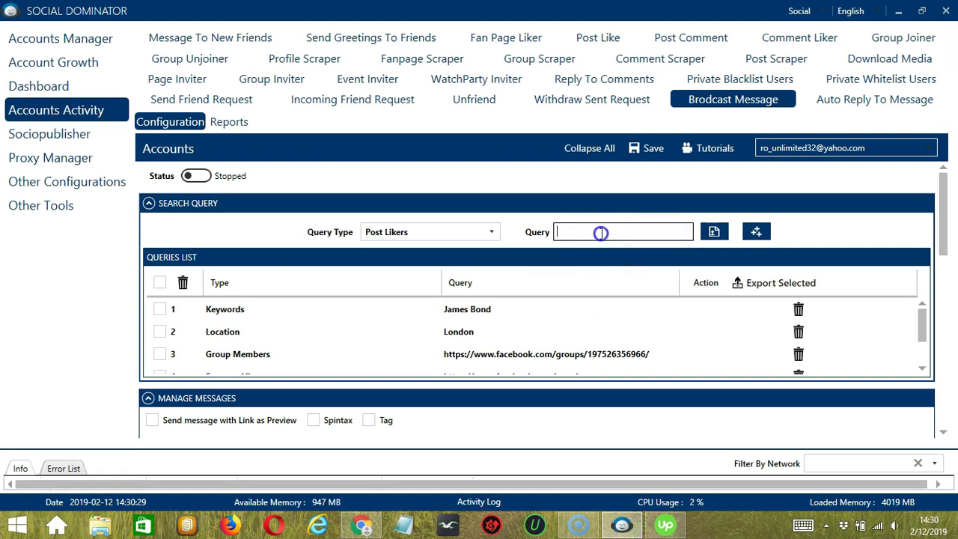
{"action": "key", "text": "ctrl+v"}
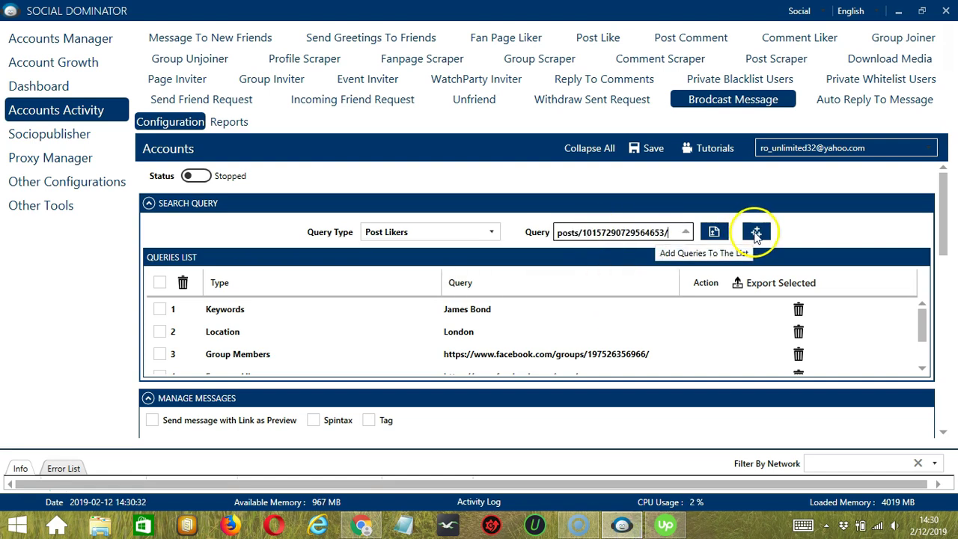
{"action": "left_click", "coordinate": [756, 234]}
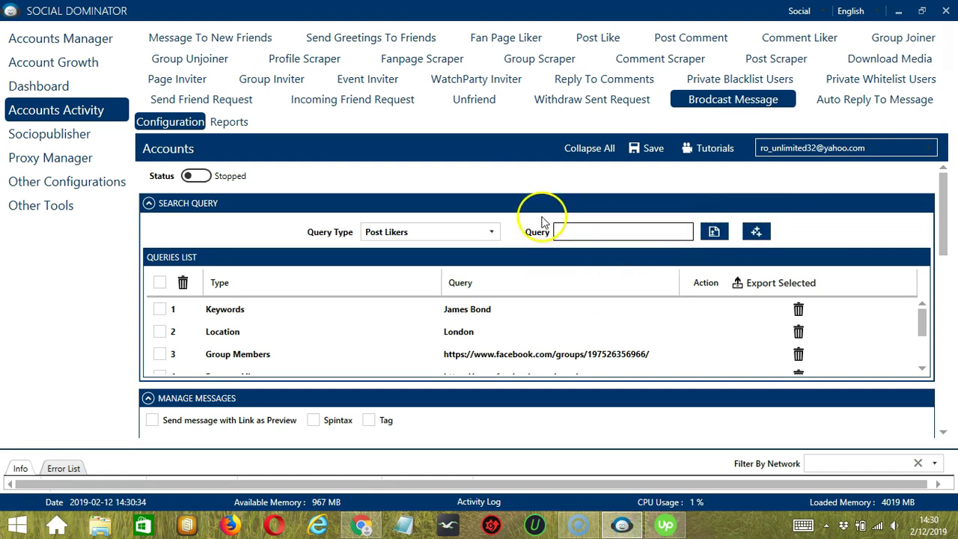
{"action": "left_click", "coordinate": [496, 236]}
{"action": "left_click", "coordinate": [415, 295]}
{"action": "left_click", "coordinate": [590, 235]}
{"action": "key", "text": "ctrl+v"}
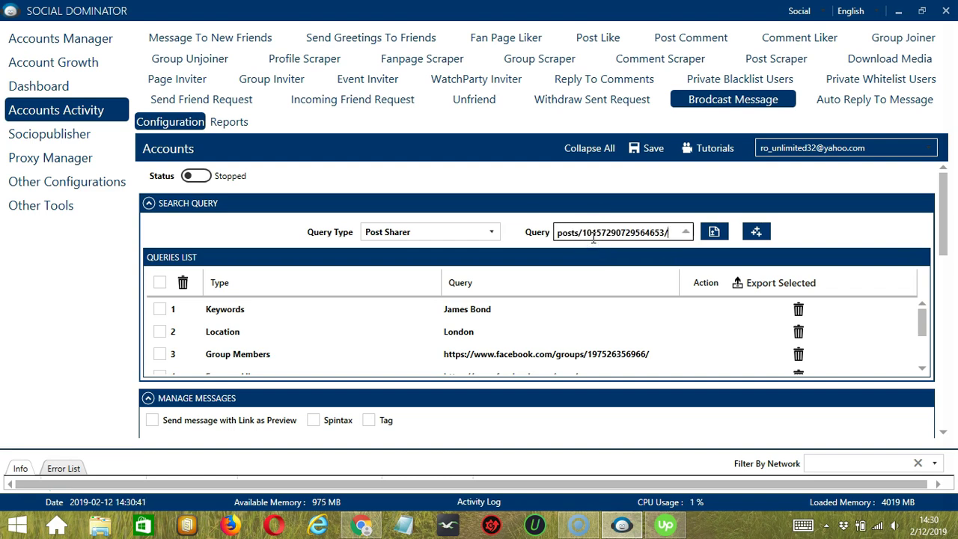
{"action": "left_click", "coordinate": [756, 232]}
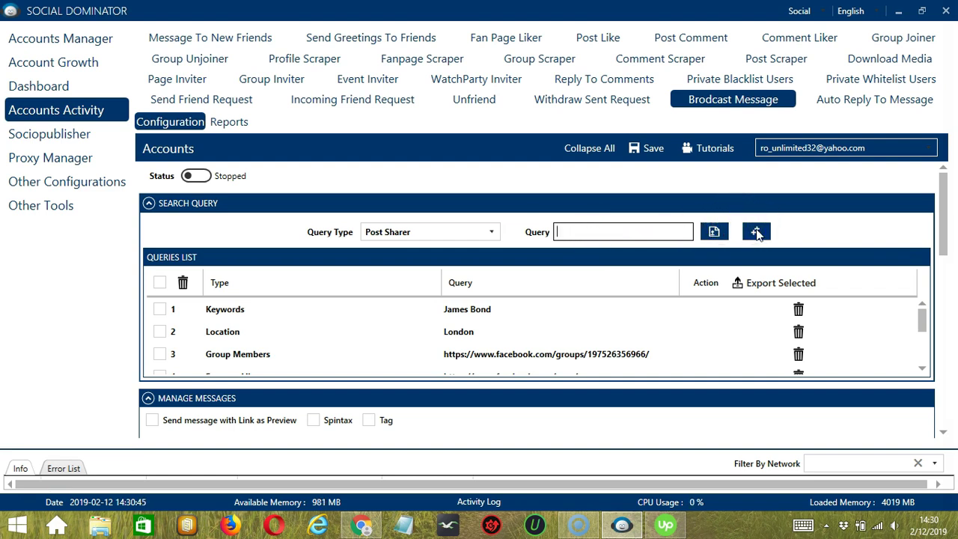
Step: Add the same Oreo post link as a Post Commentors query
{"action": "left_click", "coordinate": [479, 232]}
{"action": "left_click", "coordinate": [402, 316]}
{"action": "left_click", "coordinate": [620, 231]}
{"action": "key", "text": "ctrl+v"}
{"action": "left_click", "coordinate": [756, 231]}
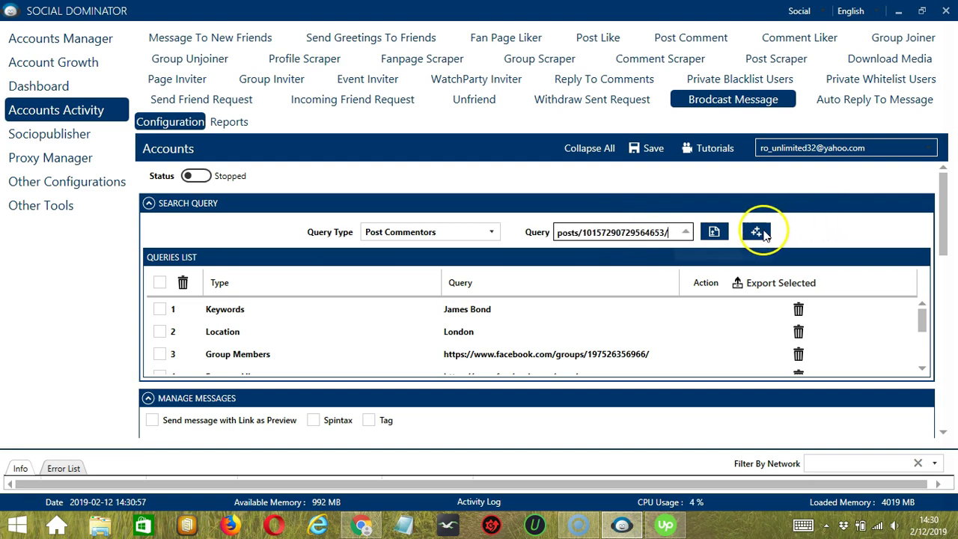
Step: Add the 'james bond' Facebook people-search results URL as a Graph Search Url query
{"action": "left_click", "coordinate": [494, 230]}
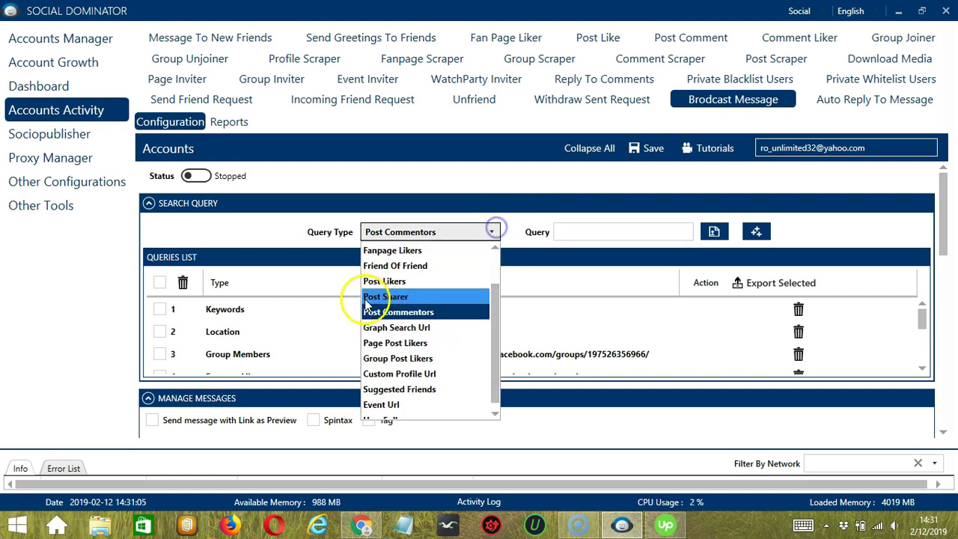
{"action": "left_click", "coordinate": [383, 328]}
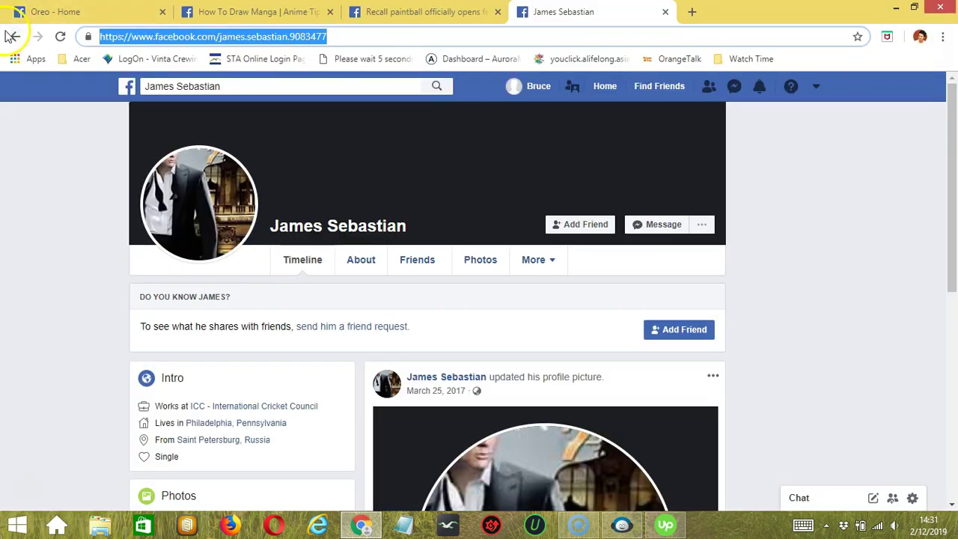
{"action": "left_click", "coordinate": [14, 37]}
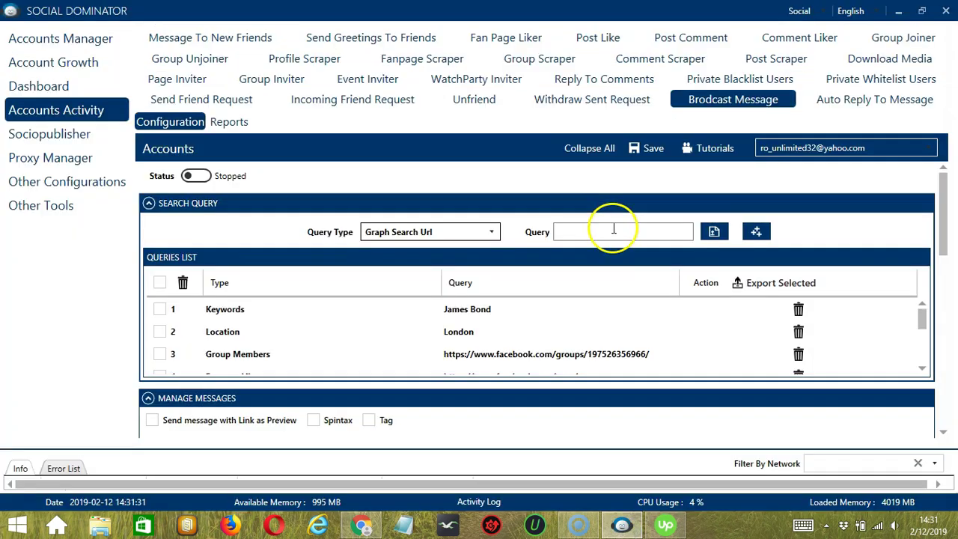
{"action": "left_click", "coordinate": [621, 524]}
{"action": "left_click", "coordinate": [613, 229]}
{"action": "key", "text": "ctrl+v"}
{"action": "left_click", "coordinate": [757, 232]}
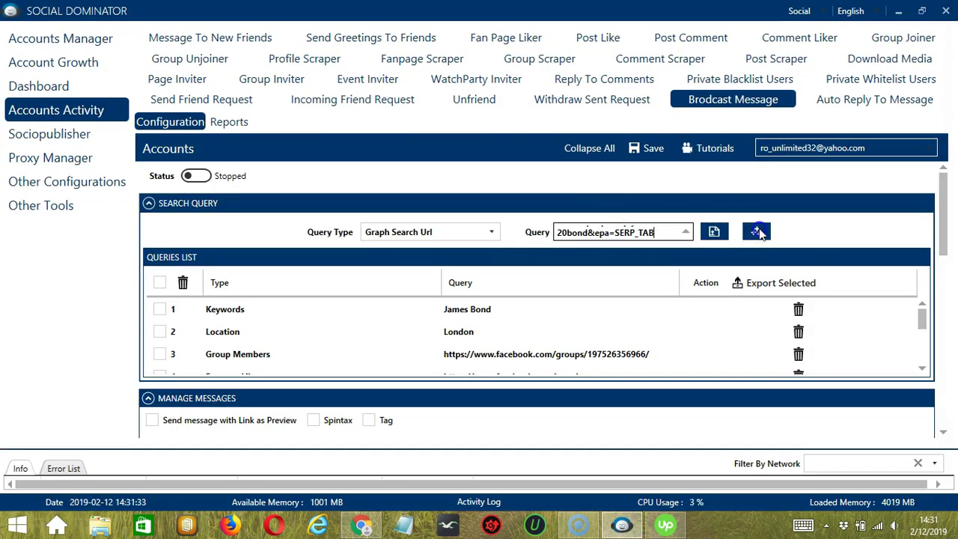
{"action": "left_click", "coordinate": [488, 234]}
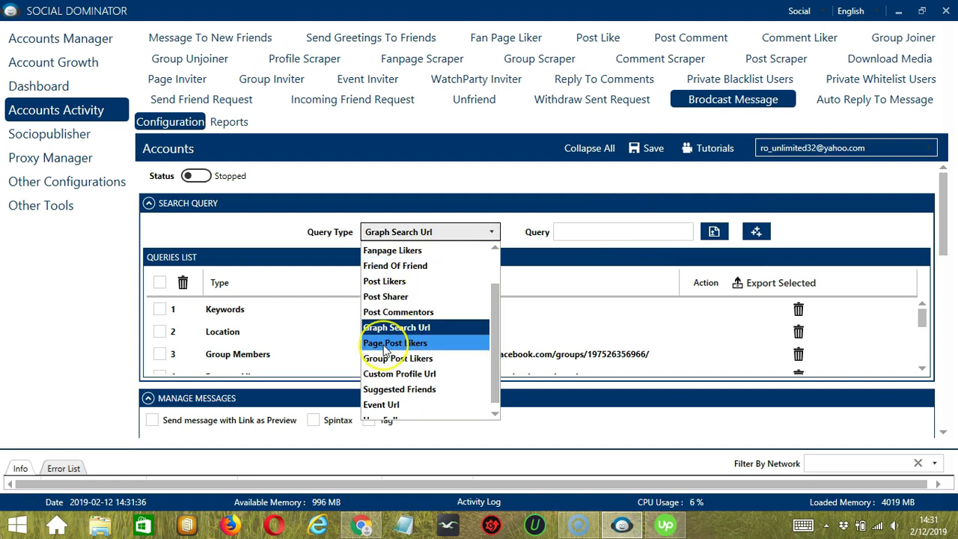
Step: Add the Oreo Facebook page address as a Page Post Likers query
{"action": "left_click", "coordinate": [386, 346]}
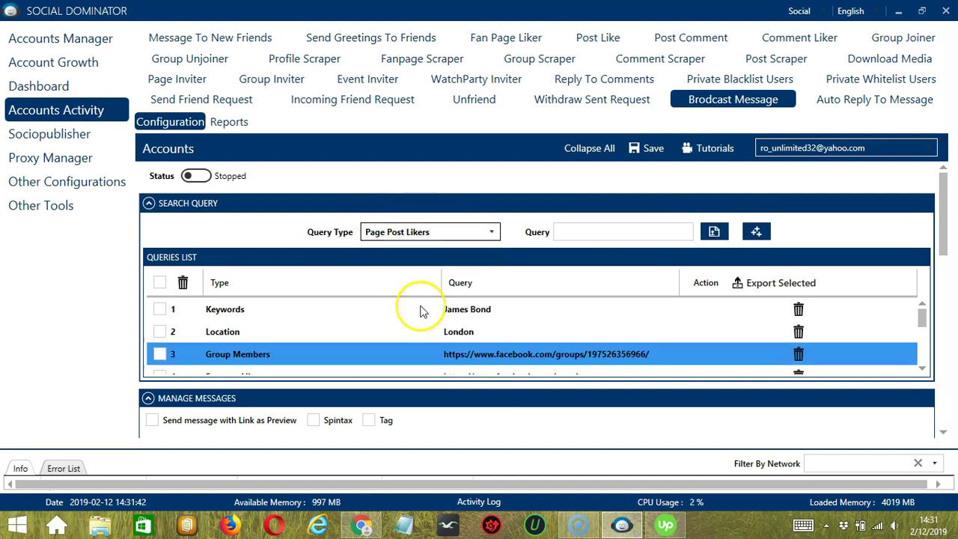
{"action": "left_click", "coordinate": [361, 524]}
{"action": "left_click", "coordinate": [67, 12]}
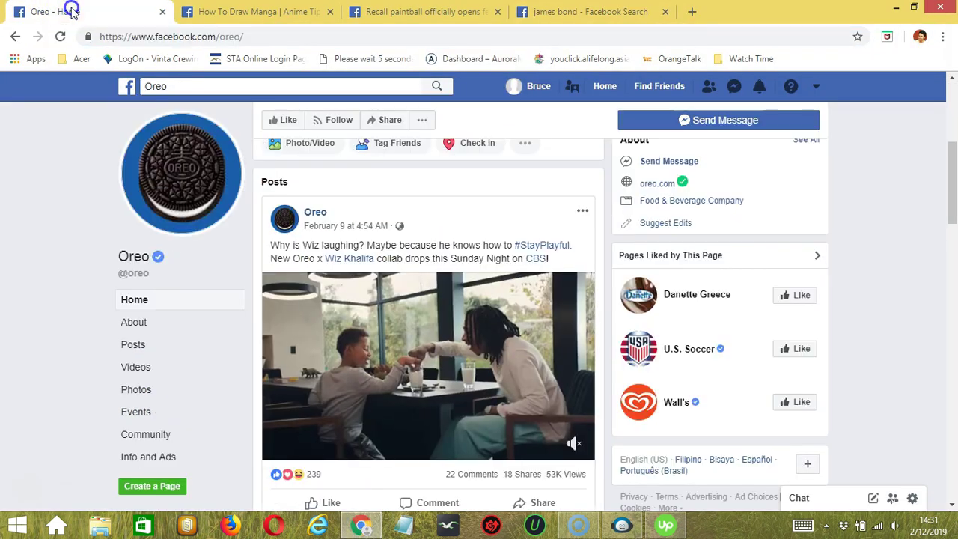
{"action": "left_click", "coordinate": [166, 37]}
{"action": "key", "text": "ctrl+c"}
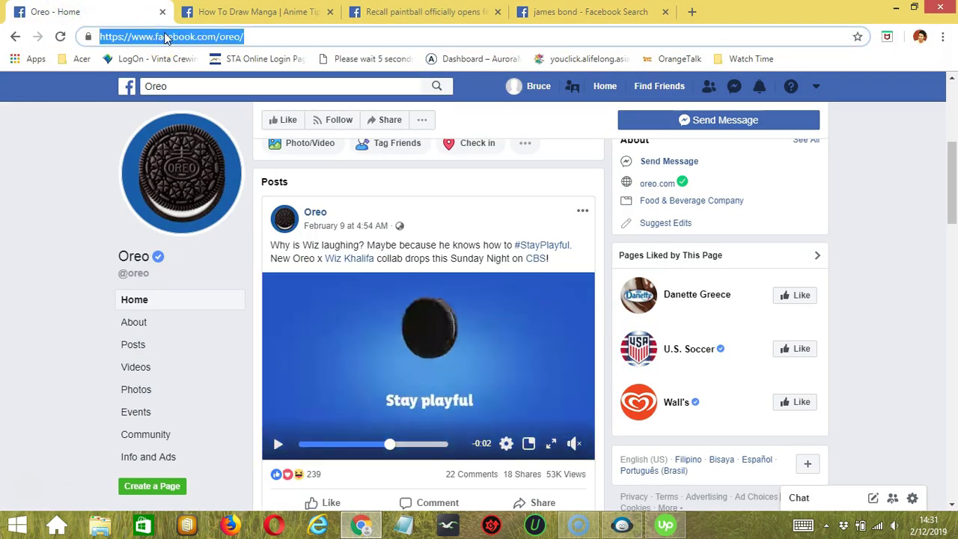
{"action": "left_click", "coordinate": [621, 524]}
{"action": "left_click", "coordinate": [601, 233]}
{"action": "type", "text": "oreo/"}
{"action": "left_click", "coordinate": [757, 233]}
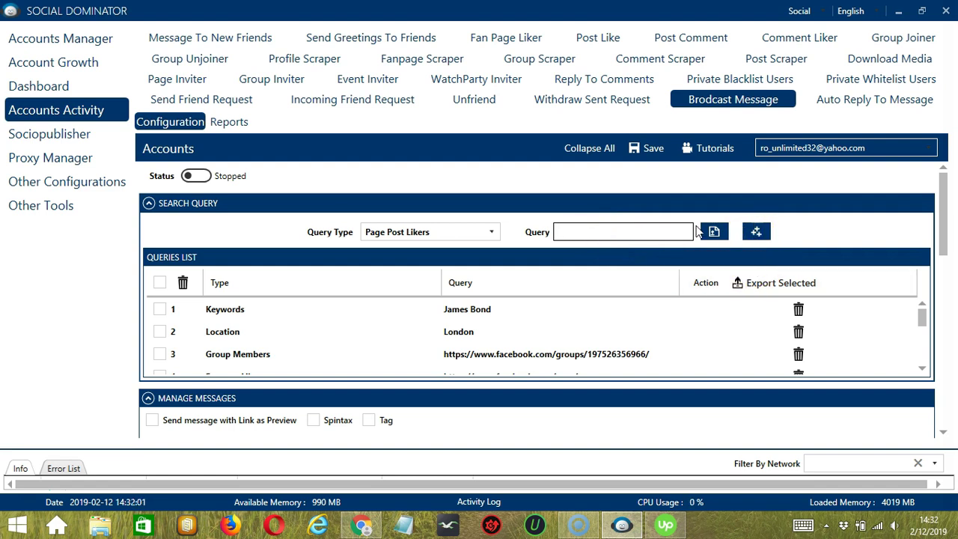
{"action": "left_click", "coordinate": [492, 233]}
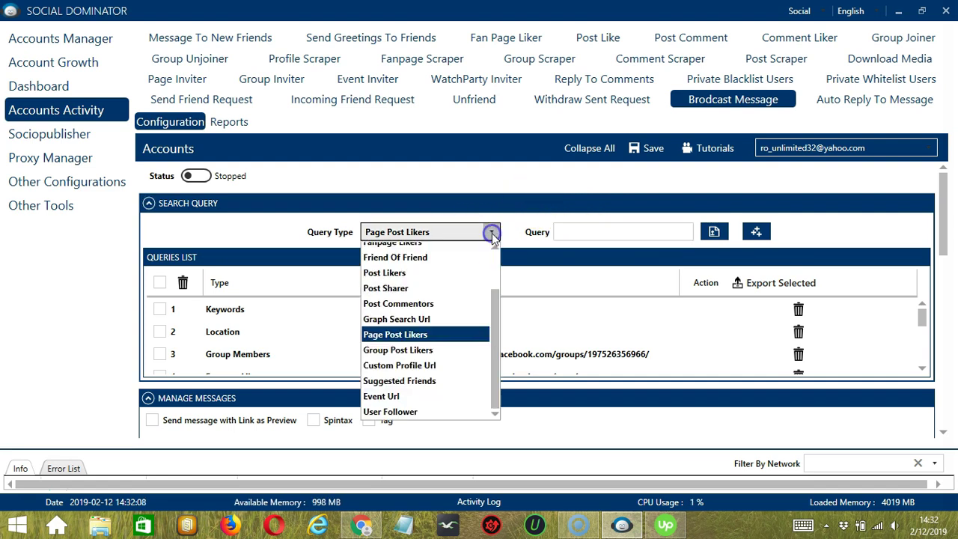
Step: Add the How To Draw Manga group's address as a Group Post Likers query
{"action": "left_click", "coordinate": [401, 359]}
{"action": "left_click", "coordinate": [362, 526]}
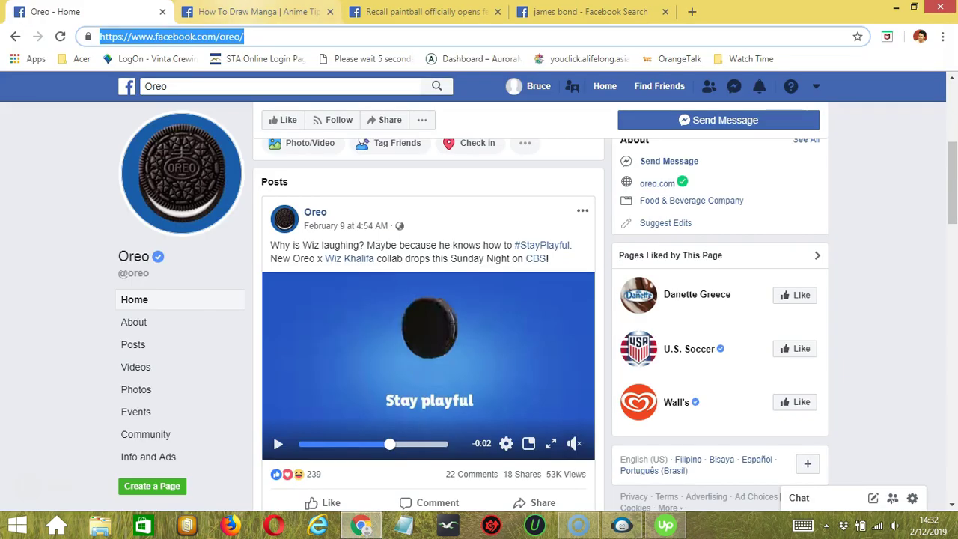
{"action": "left_click", "coordinate": [241, 18]}
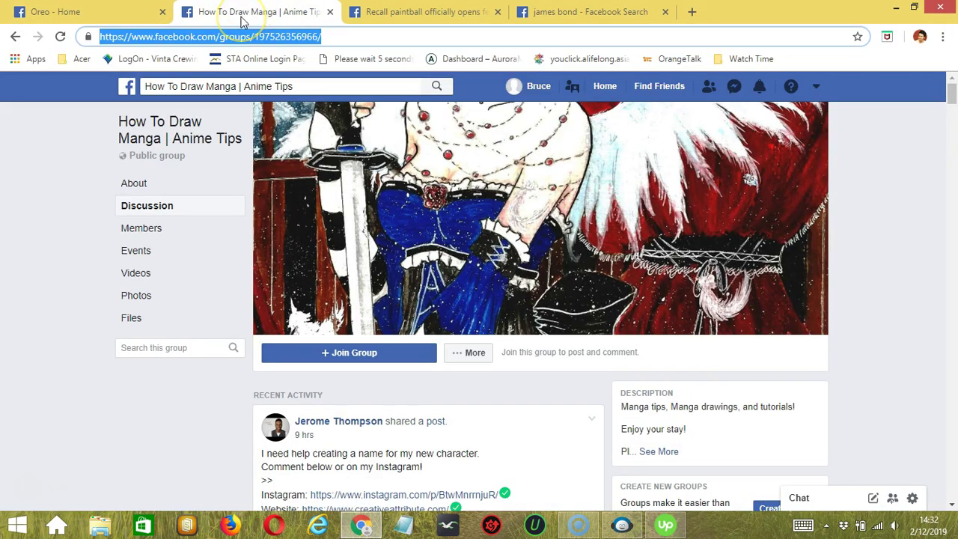
{"action": "key", "text": "ctrl+c"}
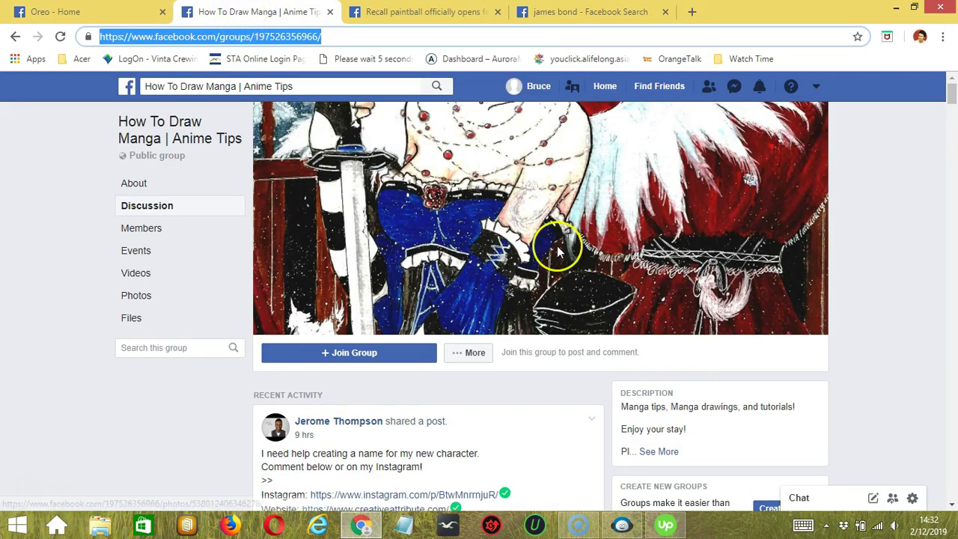
{"action": "key", "text": "alt+Tab"}
{"action": "left_click", "coordinate": [621, 232]}
{"action": "key", "text": "ctrl+v"}
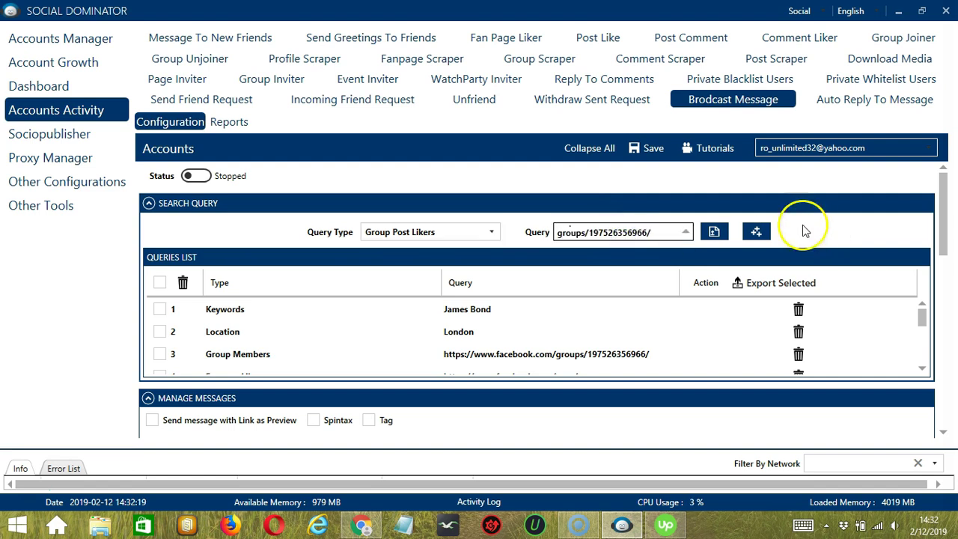
{"action": "left_click", "coordinate": [758, 232]}
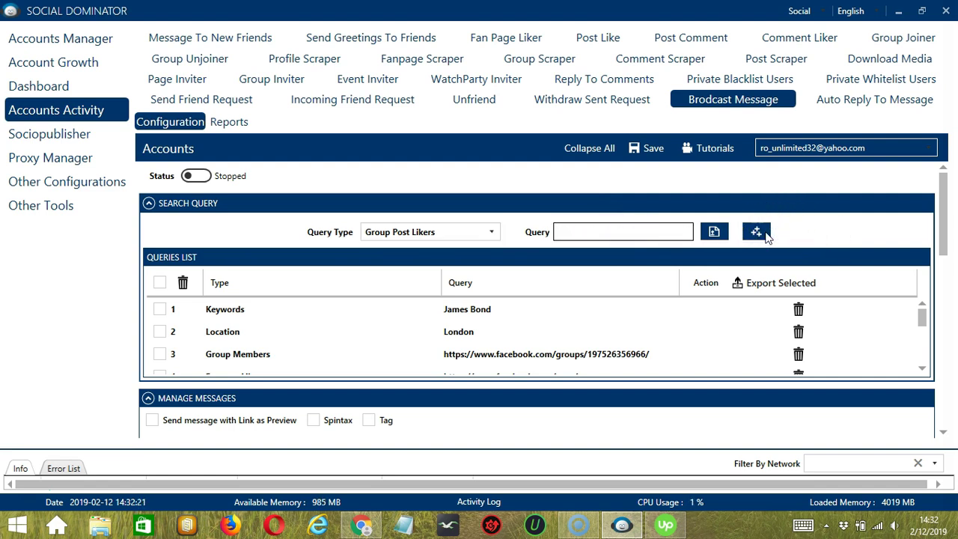
{"action": "left_click", "coordinate": [719, 239]}
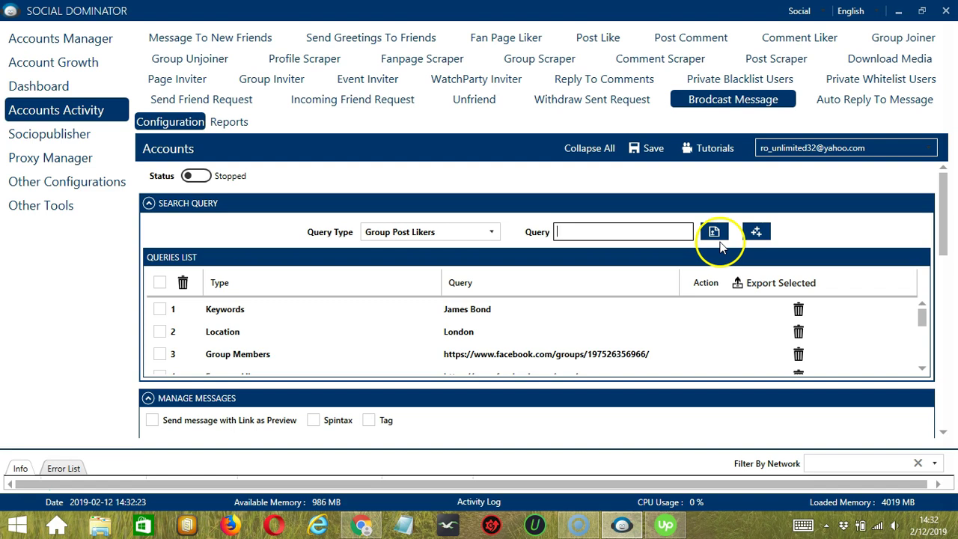
Step: Add the previously viewed Facebook profile's link as a Custom Profile Url query
{"action": "left_click", "coordinate": [488, 238]}
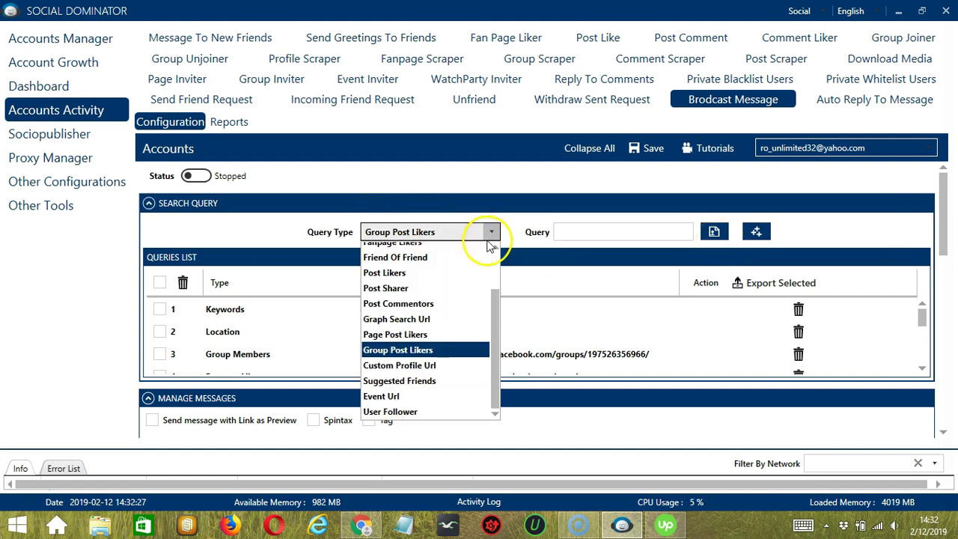
{"action": "left_click", "coordinate": [407, 366]}
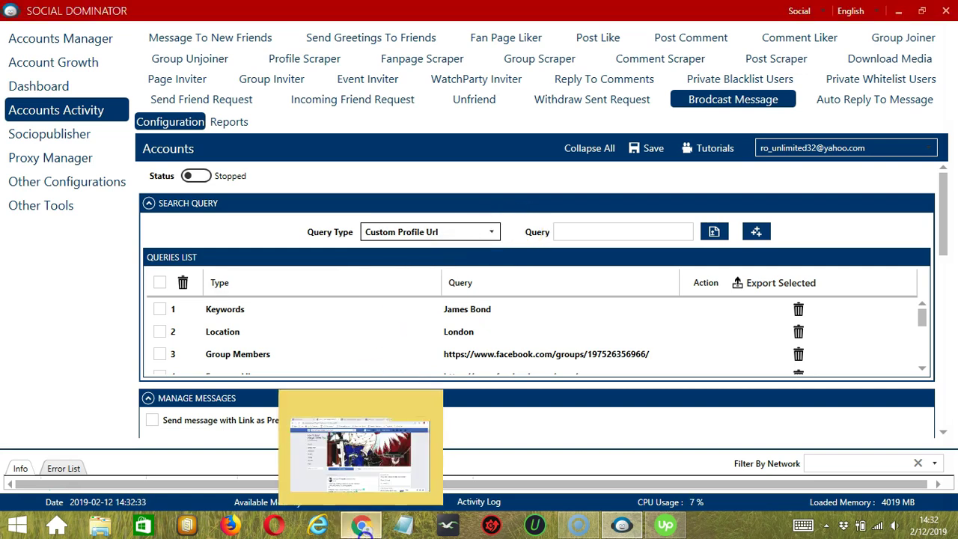
{"action": "left_click", "coordinate": [362, 525]}
{"action": "left_click", "coordinate": [552, 11]}
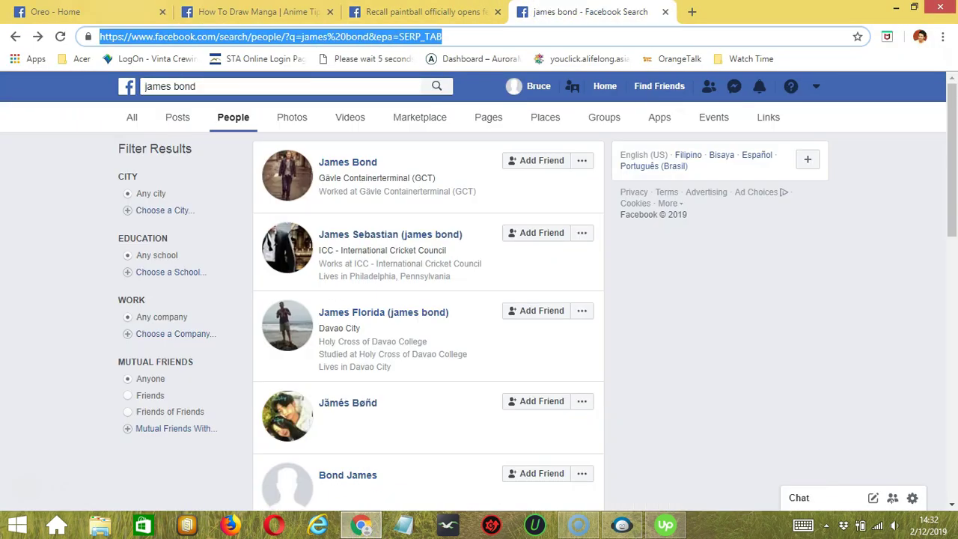
{"action": "left_click", "coordinate": [37, 37]}
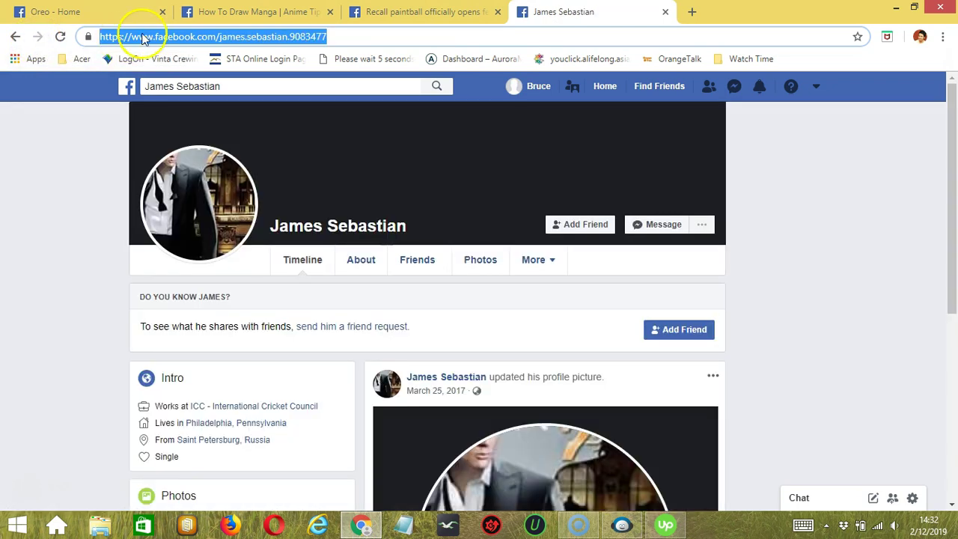
{"action": "key", "text": "ctrl+c"}
{"action": "key", "text": "alt+Tab"}
{"action": "left_click", "coordinate": [614, 233]}
{"action": "key", "text": "ctrl+v"}
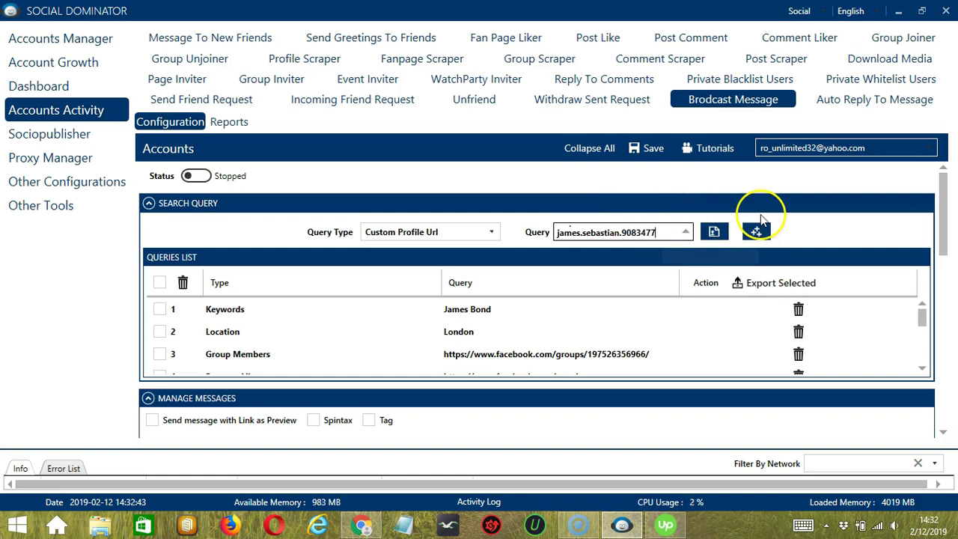
{"action": "left_click", "coordinate": [760, 234]}
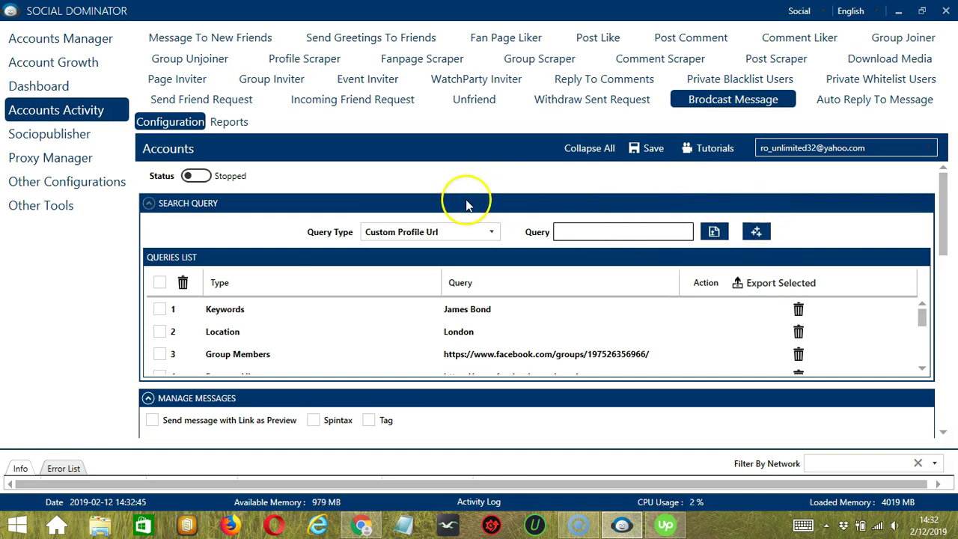
{"action": "left_click", "coordinate": [493, 233]}
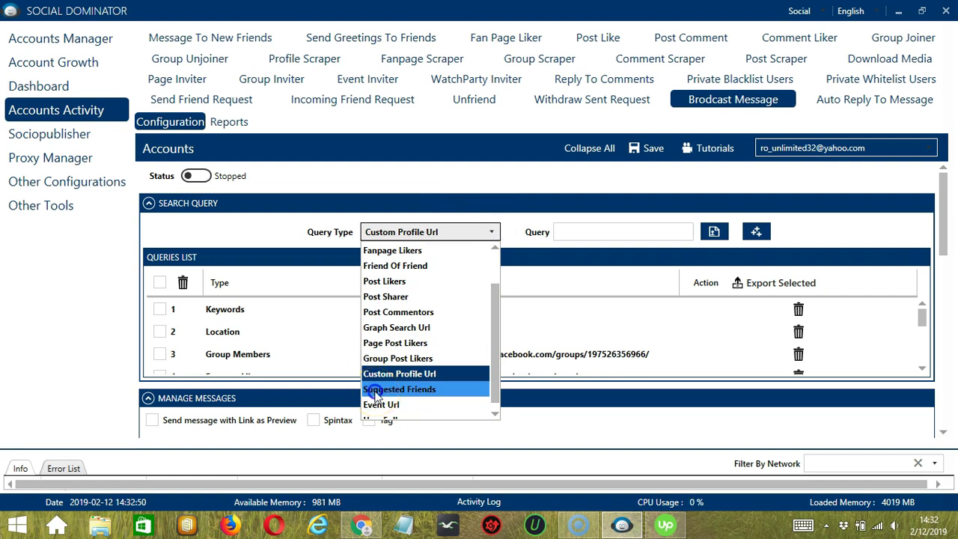
Step: Add a Suggested Friends query with the value 'Friend'
{"action": "left_click", "coordinate": [377, 390]}
{"action": "left_click", "coordinate": [575, 231]}
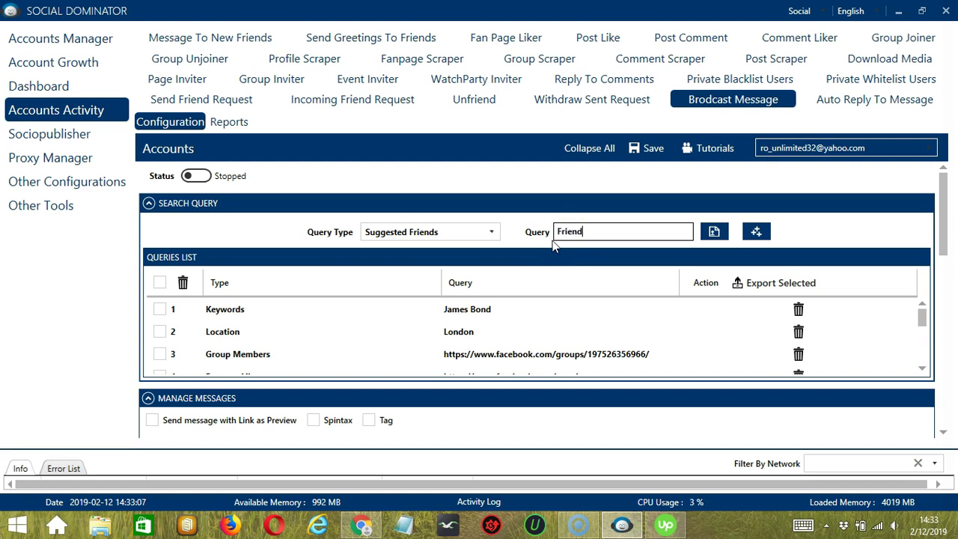
{"action": "left_click", "coordinate": [756, 232]}
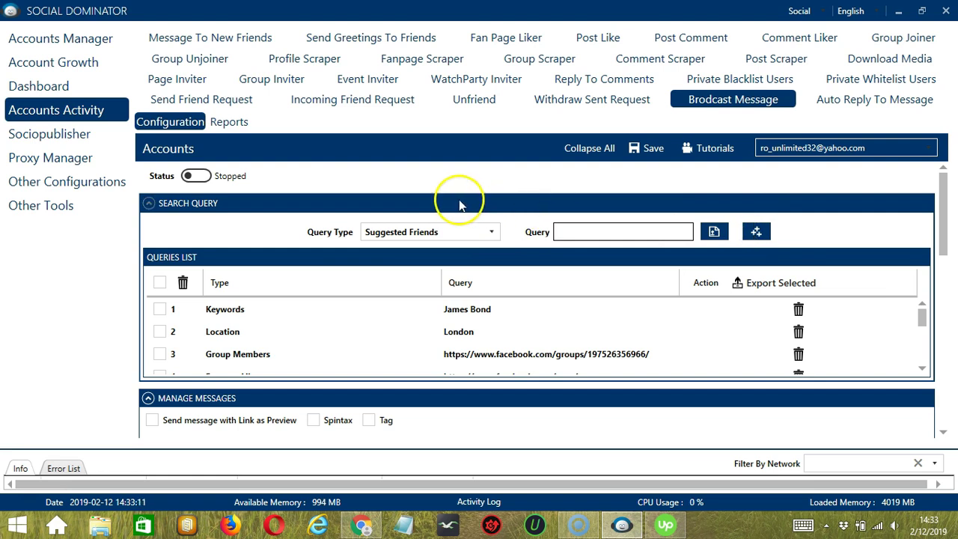
Step: Add the Recall paintball event page address as an Event Url query
{"action": "left_click", "coordinate": [492, 232]}
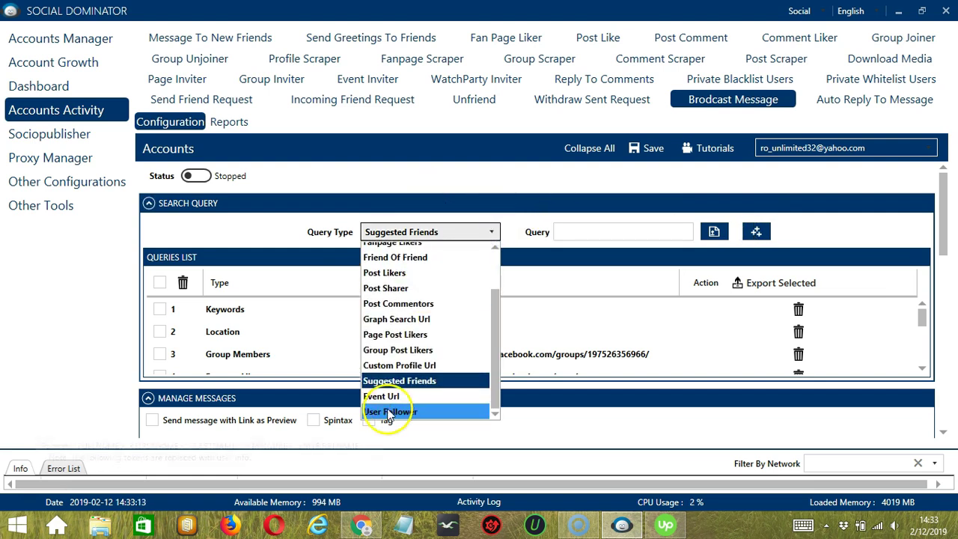
{"action": "left_click", "coordinate": [398, 398]}
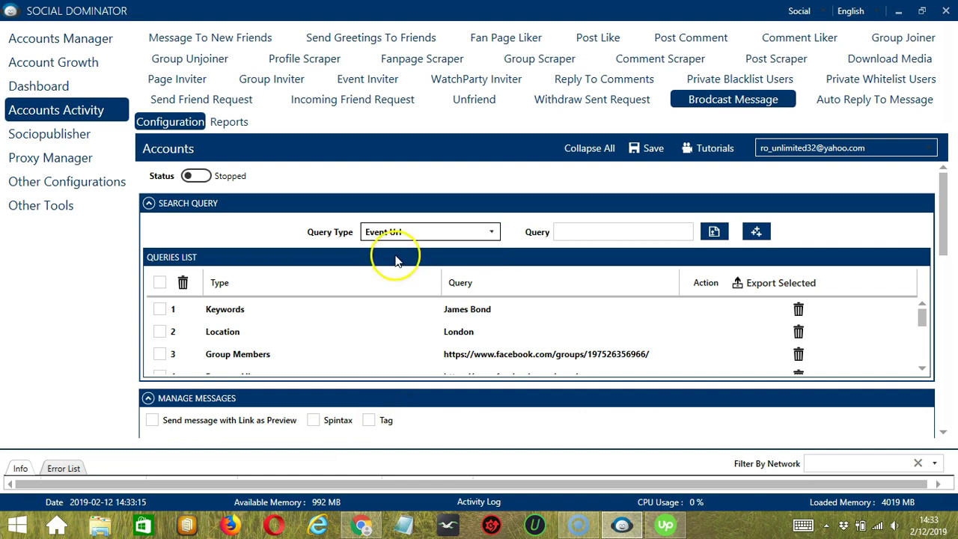
{"action": "left_click", "coordinate": [359, 524]}
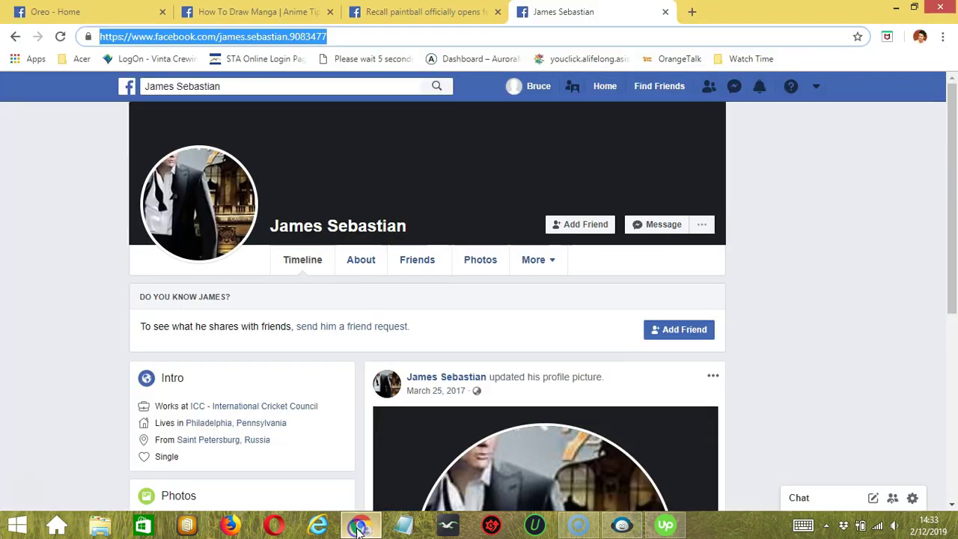
{"action": "left_click", "coordinate": [391, 10]}
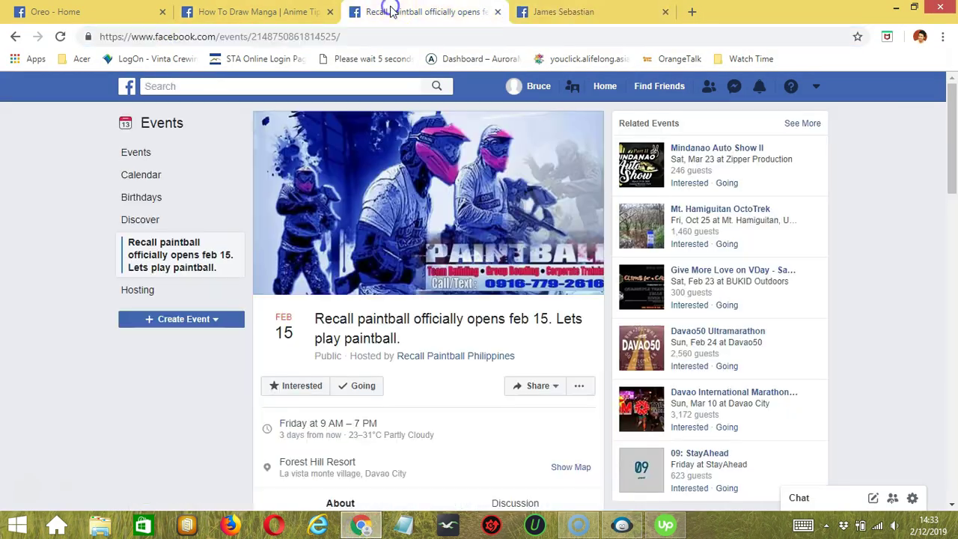
{"action": "left_click", "coordinate": [291, 42]}
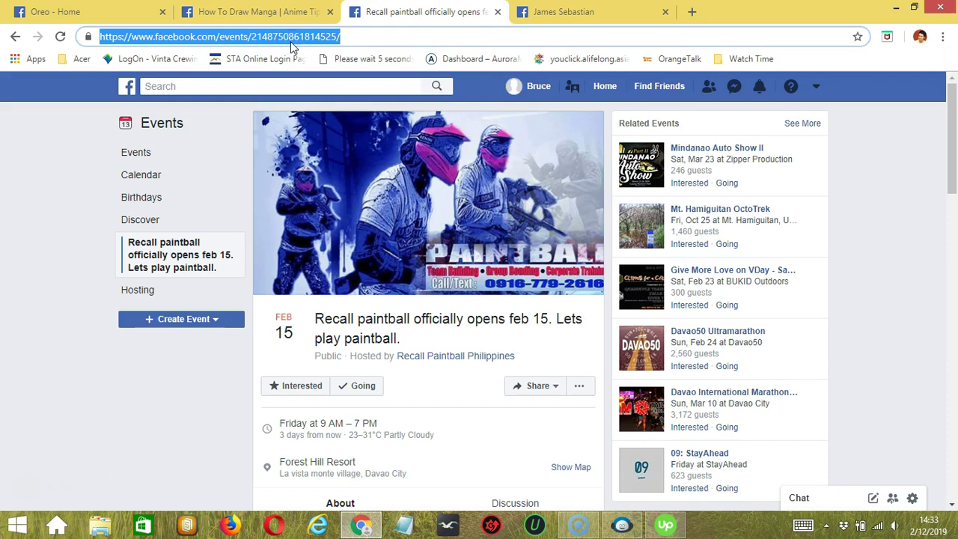
{"action": "key", "text": "alt+Tab"}
{"action": "left_click", "coordinate": [610, 234]}
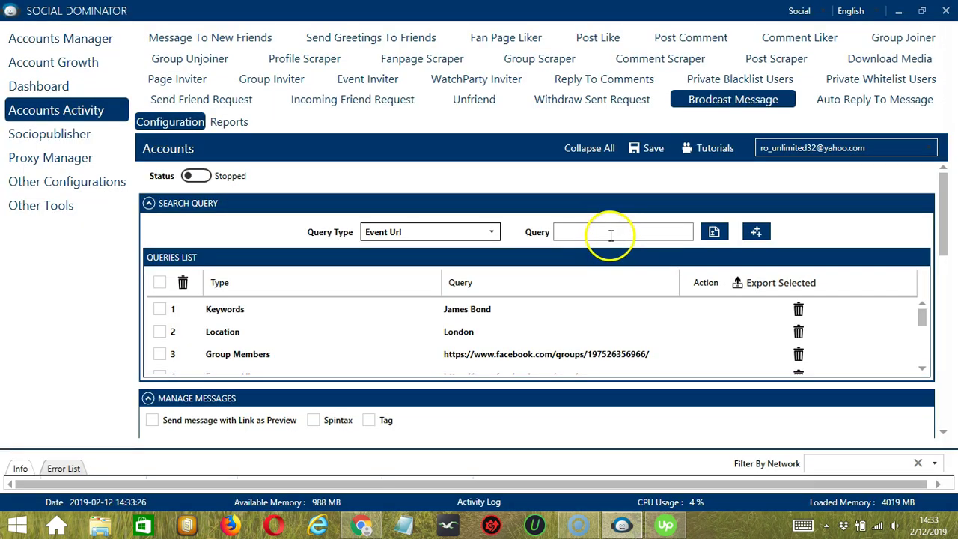
{"action": "key", "text": "ctrl+v"}
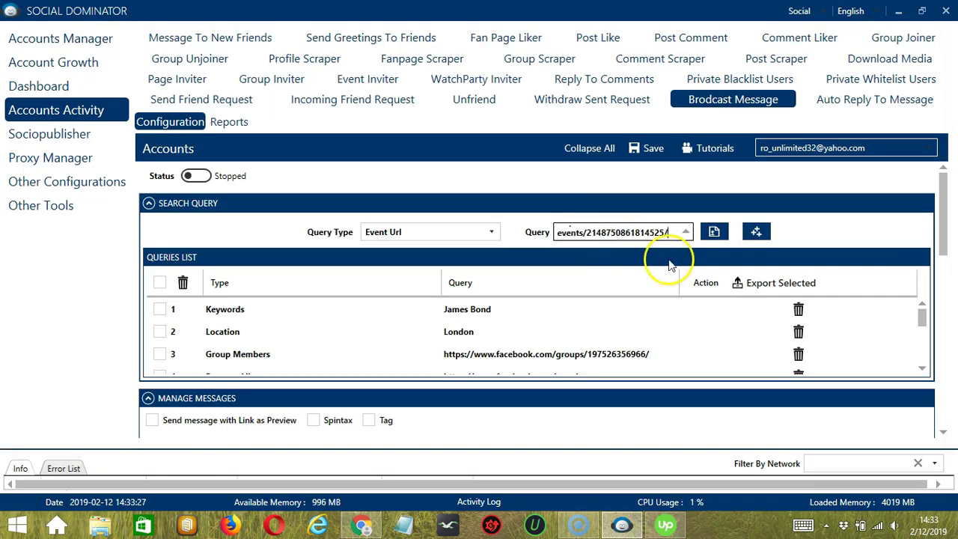
{"action": "left_click", "coordinate": [758, 233]}
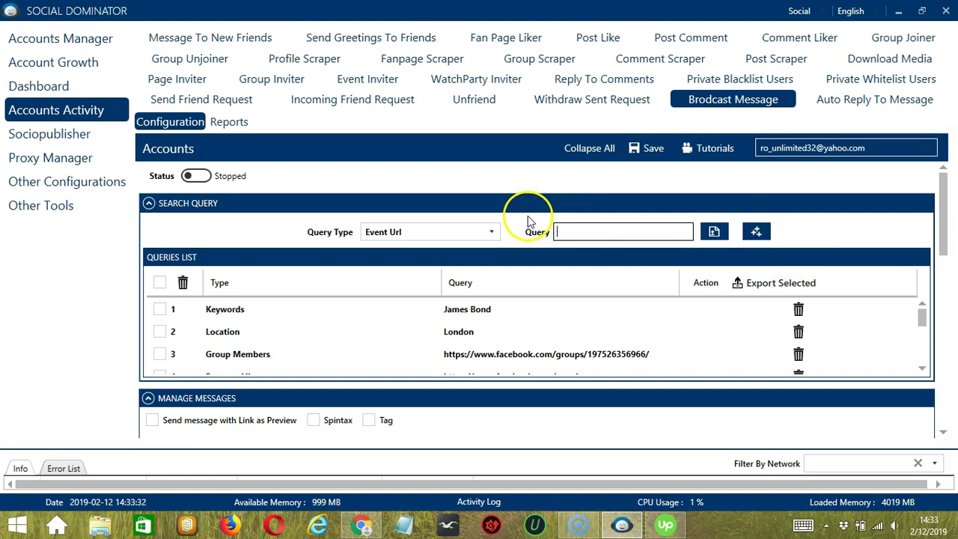
Step: Switch the query type to User Follower and delete the James Bond keyword query
{"action": "left_click", "coordinate": [494, 232]}
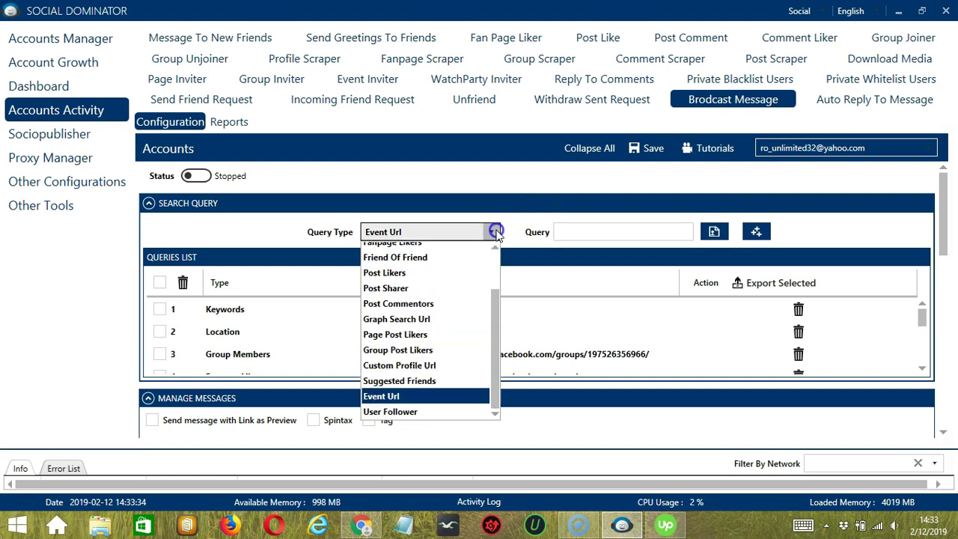
{"action": "left_click", "coordinate": [396, 414]}
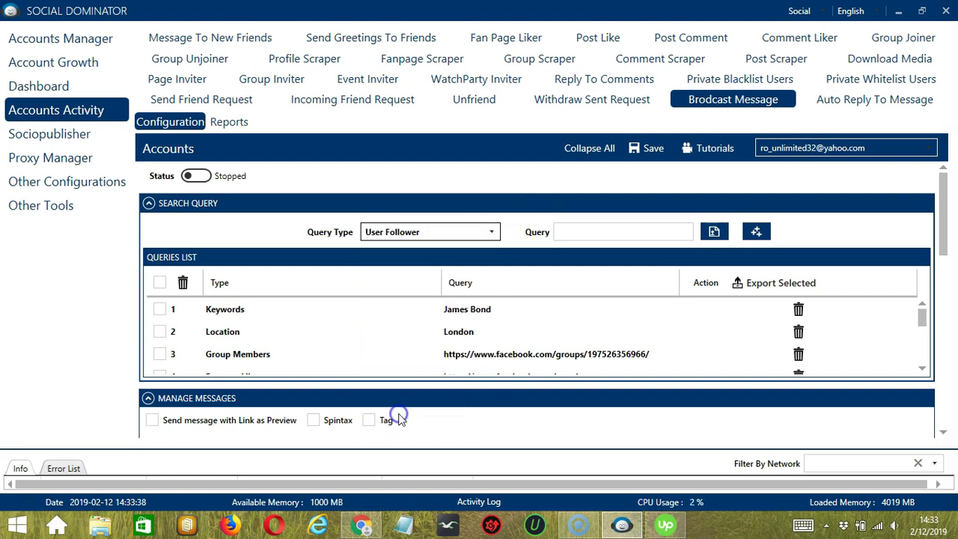
{"action": "left_click", "coordinate": [515, 223]}
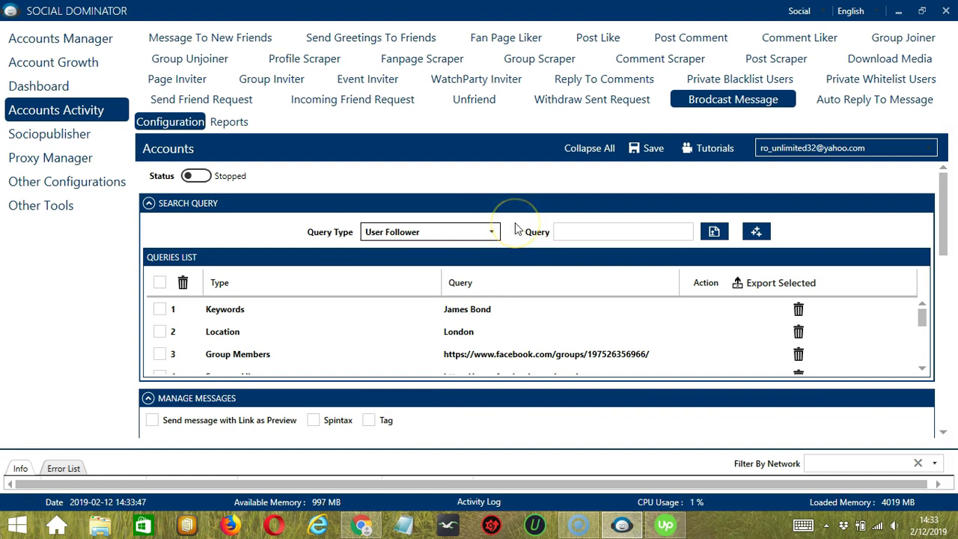
{"action": "left_click", "coordinate": [573, 235]}
{"action": "left_click", "coordinate": [755, 231]}
{"action": "left_click", "coordinate": [686, 235]}
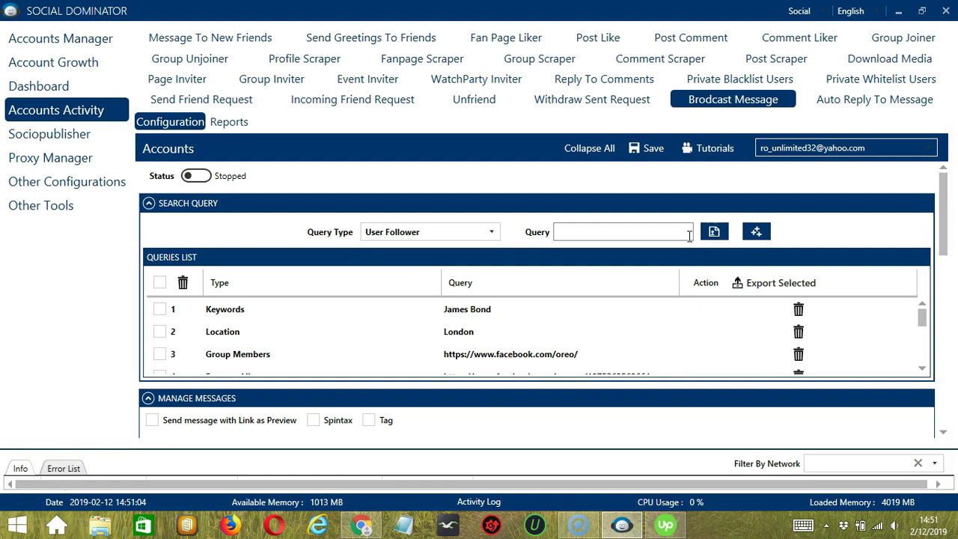
{"action": "left_click", "coordinate": [799, 309]}
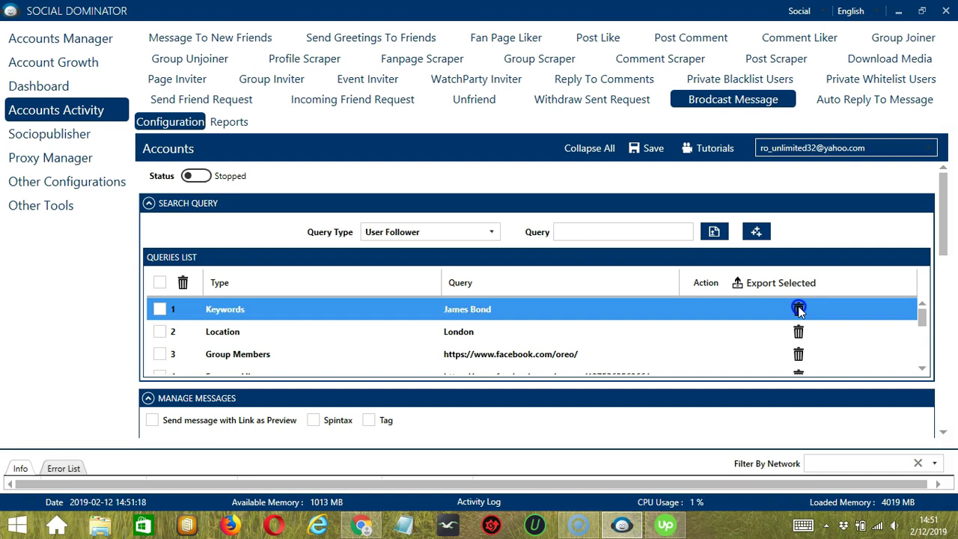
{"action": "left_click", "coordinate": [799, 310]}
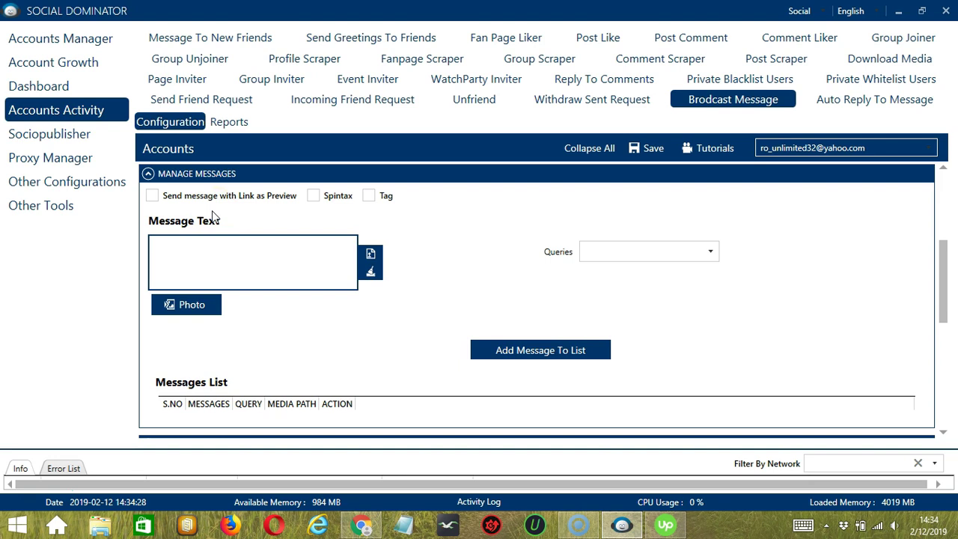
Step: Tick Send message with Link as Preview, then type and clear a '(Hi. How are you?' greeting
{"action": "left_click", "coordinate": [153, 197]}
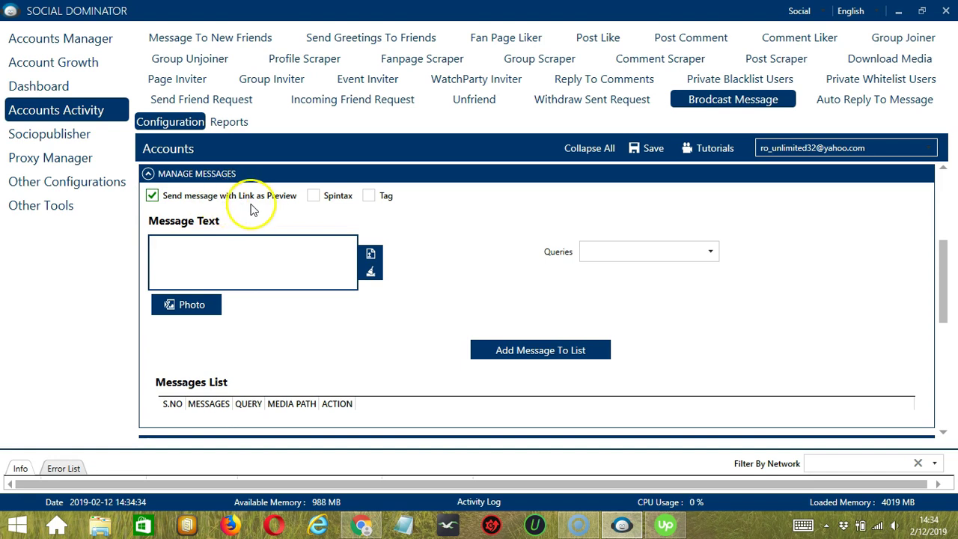
{"action": "mouse_move", "coordinate": [337, 202]}
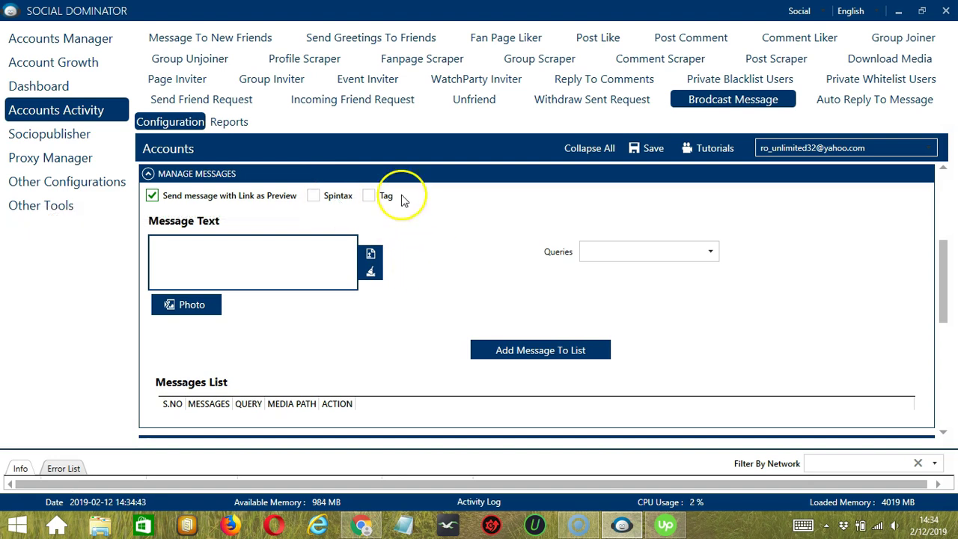
{"action": "mouse_move", "coordinate": [389, 197]}
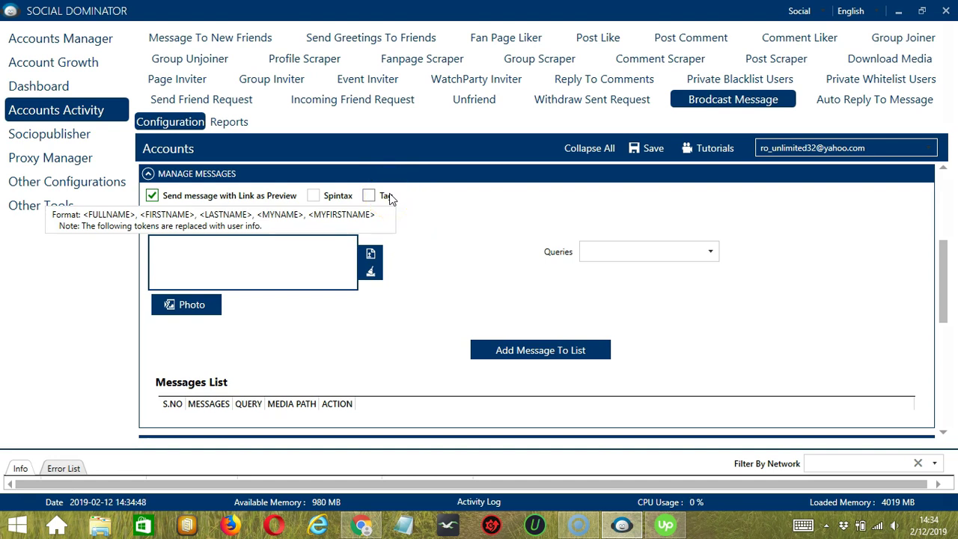
{"action": "left_click", "coordinate": [193, 259]}
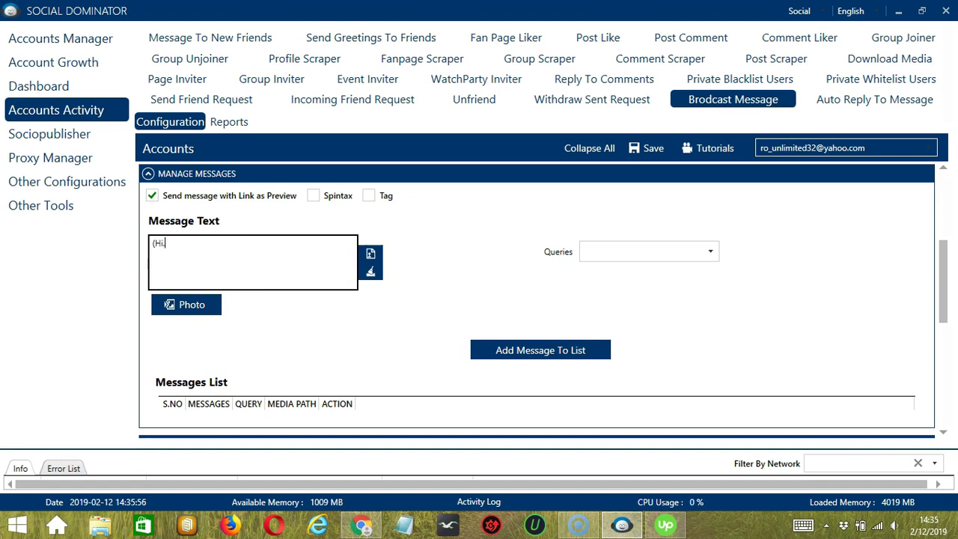
{"action": "type", "text": "(Hi. How are you"}
{"action": "left_click", "coordinate": [227, 256]}
{"action": "type", "text": "?"}
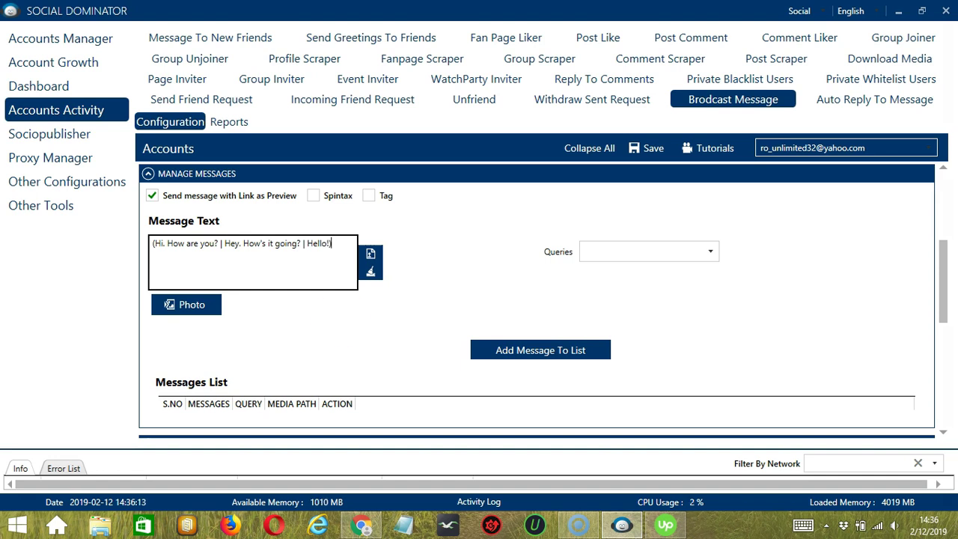
{"action": "left_click", "coordinate": [373, 274]}
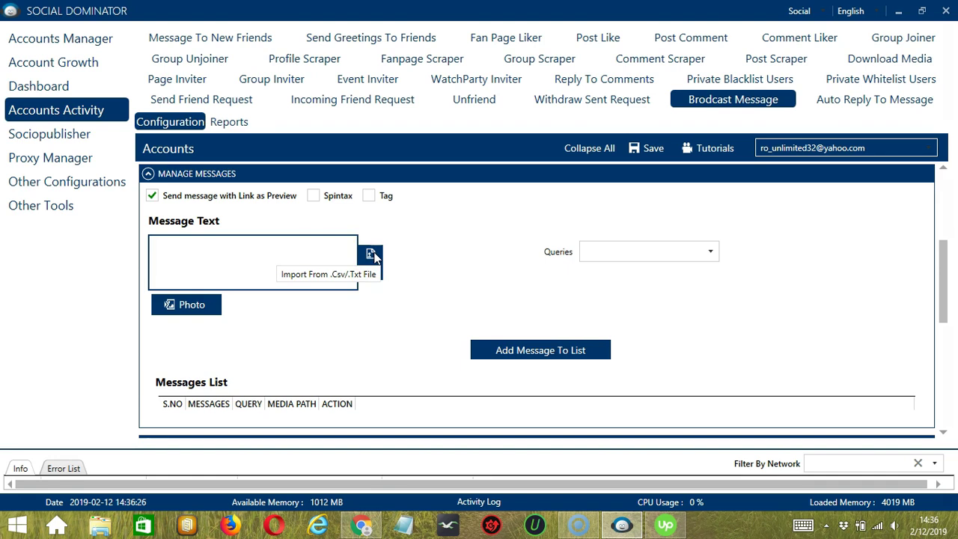
{"action": "left_click", "coordinate": [371, 254]}
{"action": "left_click", "coordinate": [187, 173]}
{"action": "left_click", "coordinate": [837, 491]}
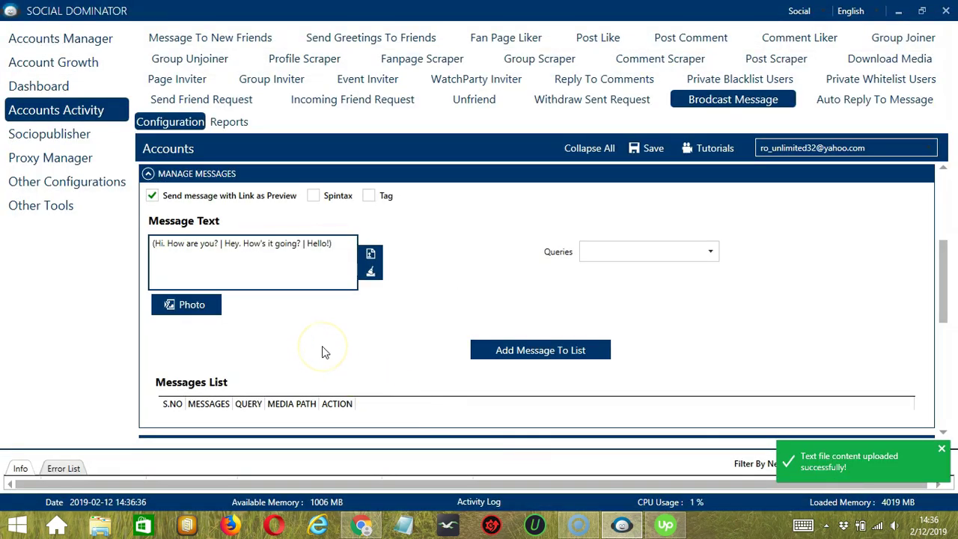
{"action": "left_click", "coordinate": [315, 196]}
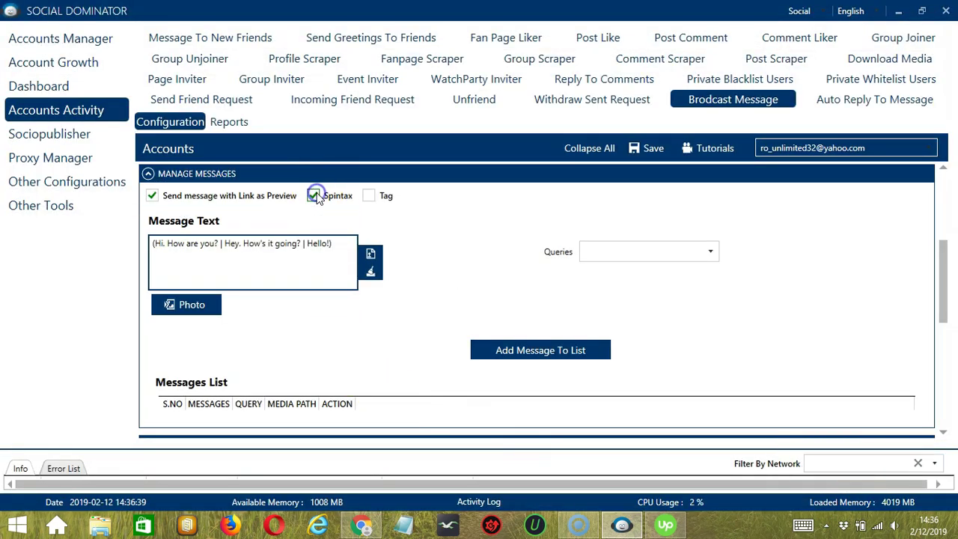
{"action": "left_click", "coordinate": [262, 262]}
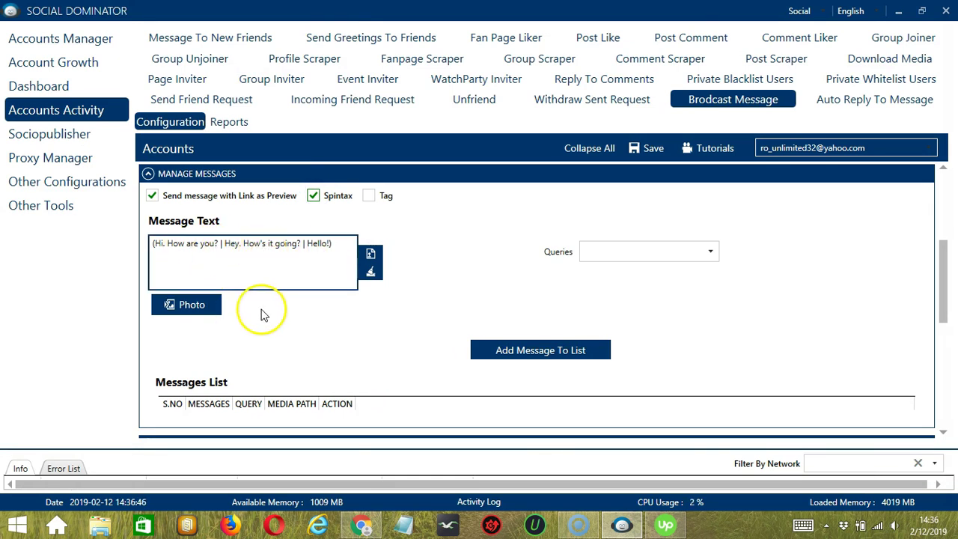
{"action": "left_click", "coordinate": [202, 305]}
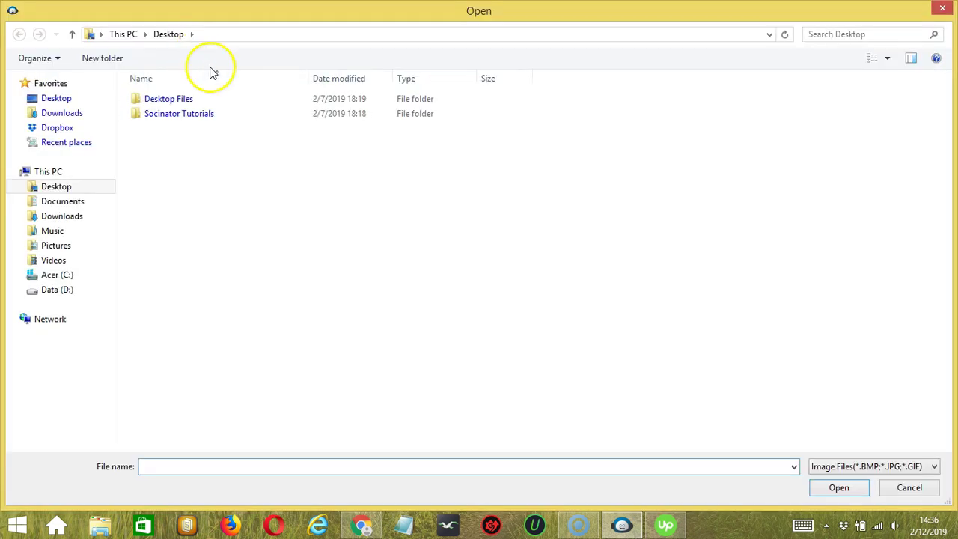
{"action": "left_click", "coordinate": [910, 487]}
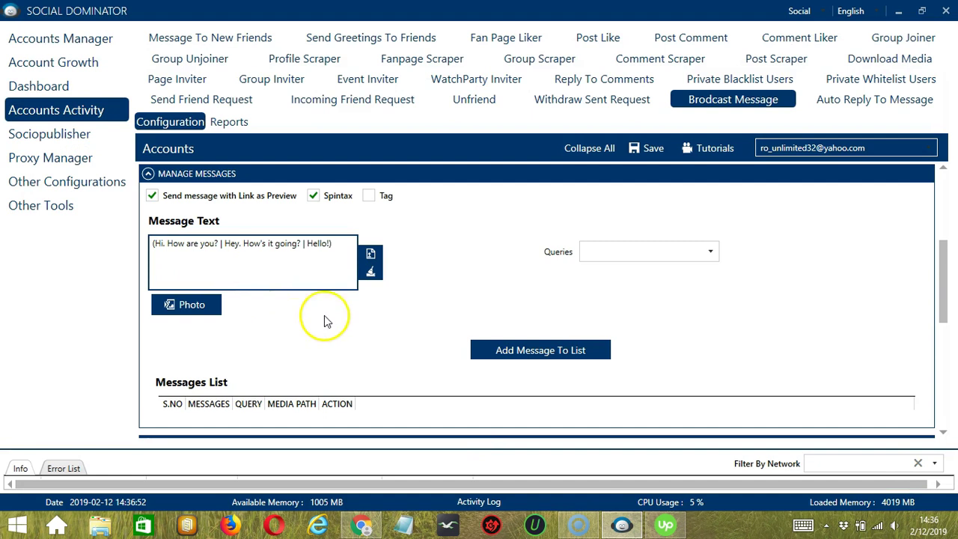
Step: Add the spintax greeting to the Messages List targeting the group's Group Members query
{"action": "left_click", "coordinate": [711, 250]}
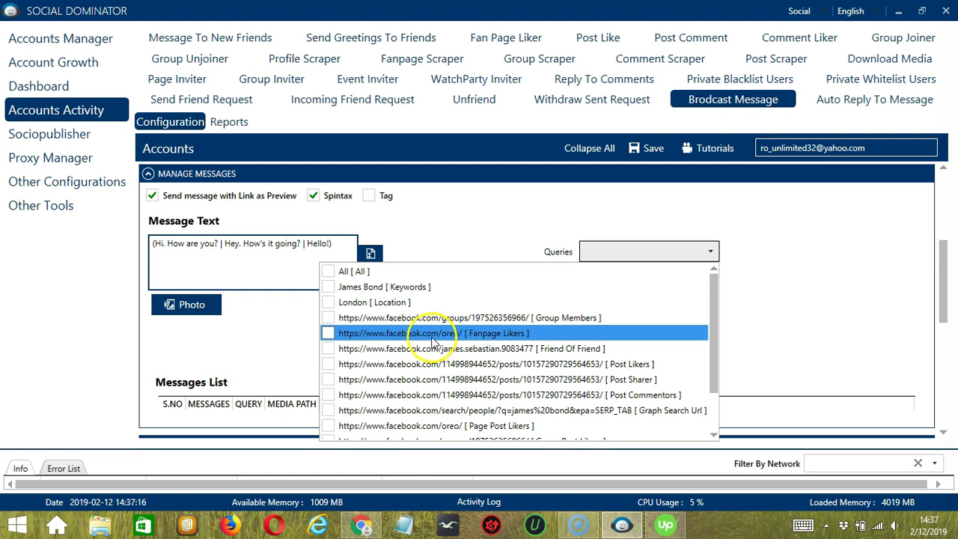
{"action": "left_click", "coordinate": [328, 318]}
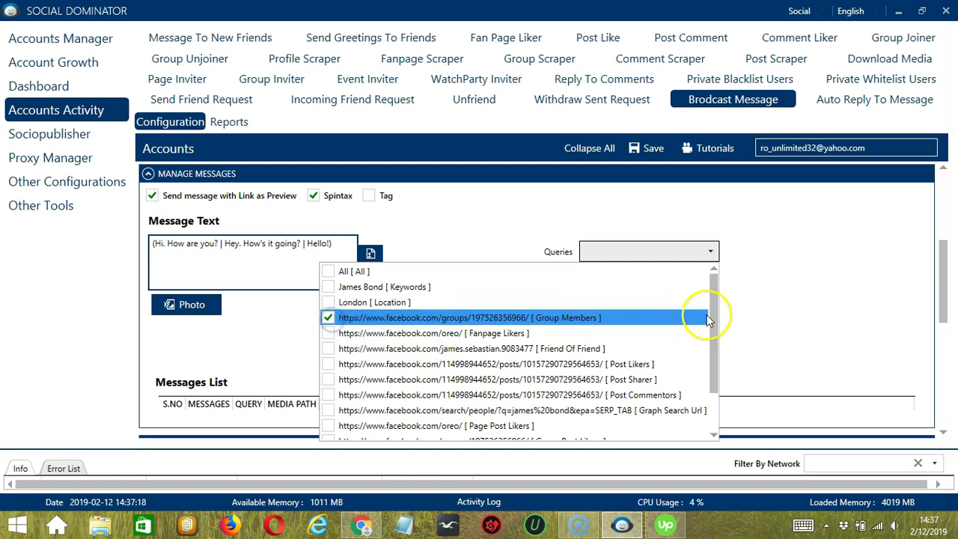
{"action": "left_click", "coordinate": [719, 310]}
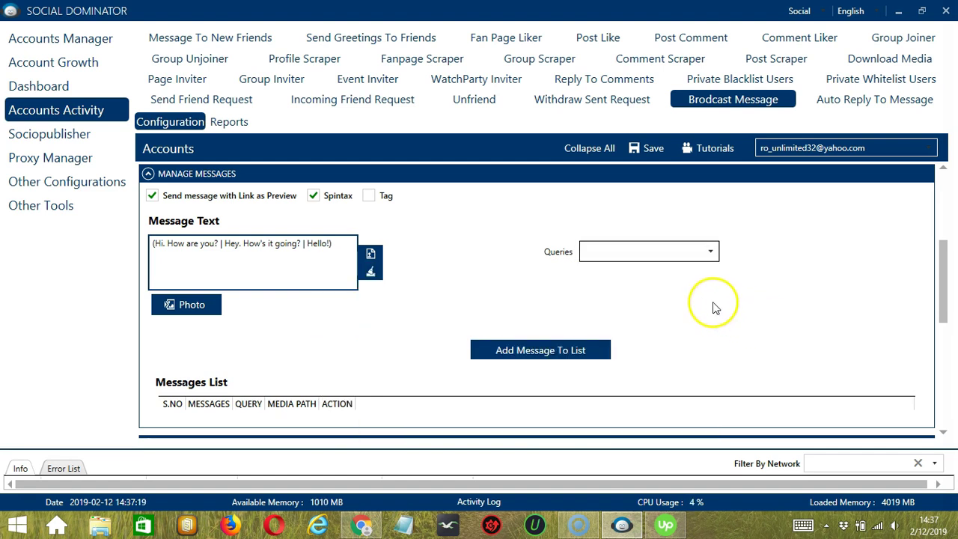
{"action": "left_click", "coordinate": [603, 351]}
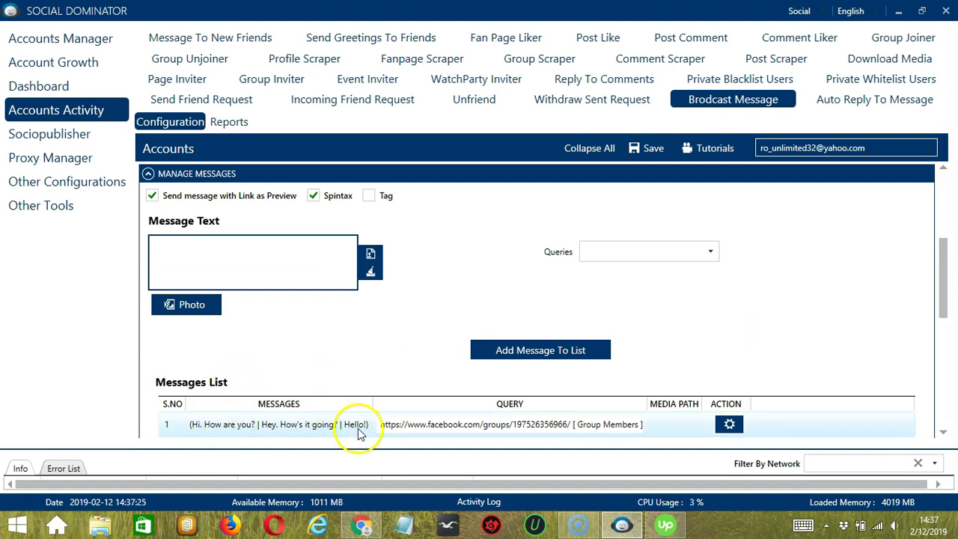
{"action": "left_click", "coordinate": [739, 424]}
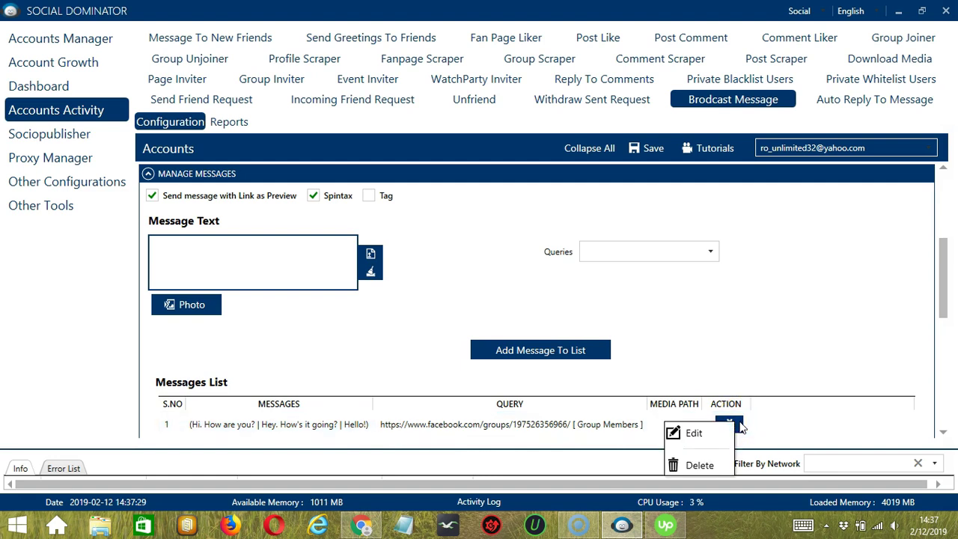
{"action": "left_click", "coordinate": [809, 339]}
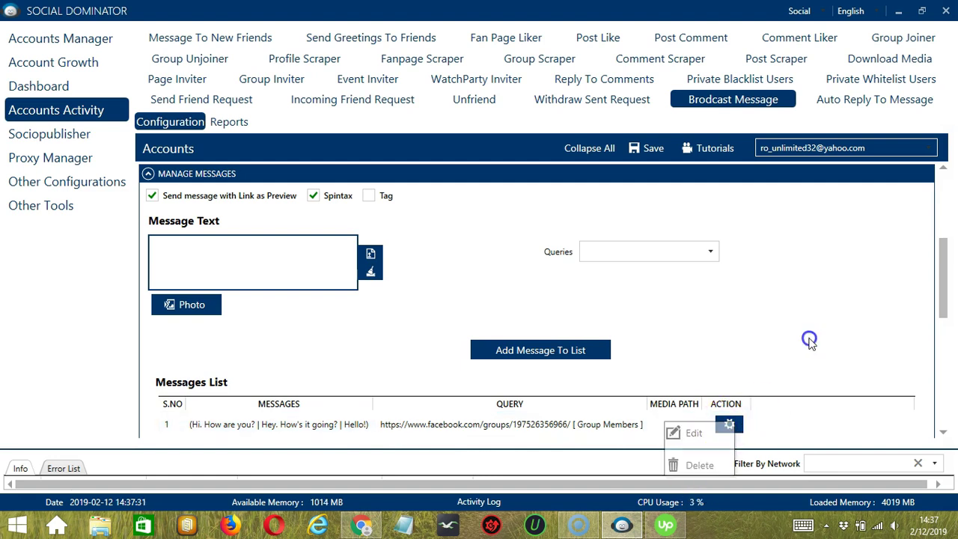
{"action": "scroll", "coordinate": [672, 293], "scroll_direction": "down", "scroll_amount": 5}
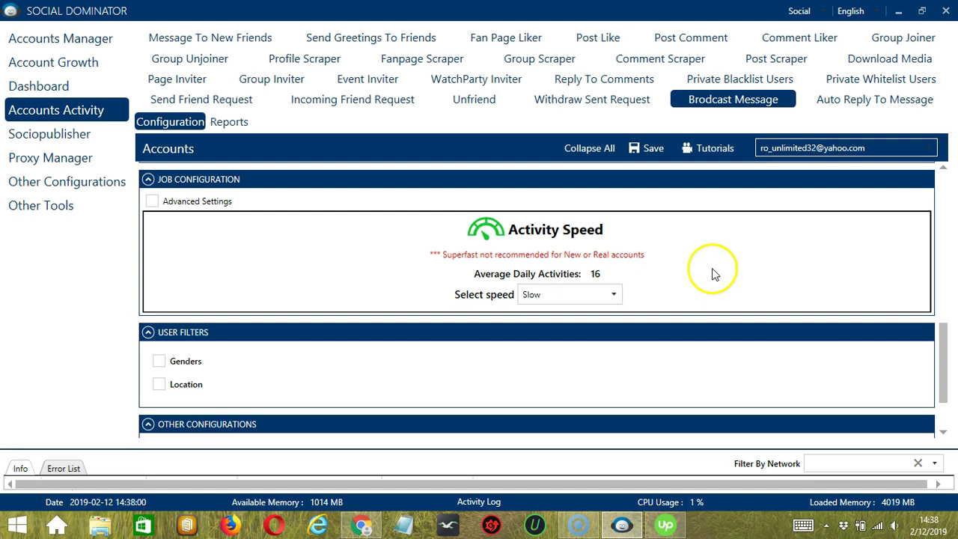
Step: Set the activity speed to Superfast and enable Advanced Settings
{"action": "left_click", "coordinate": [613, 294]}
{"action": "left_click", "coordinate": [554, 325]}
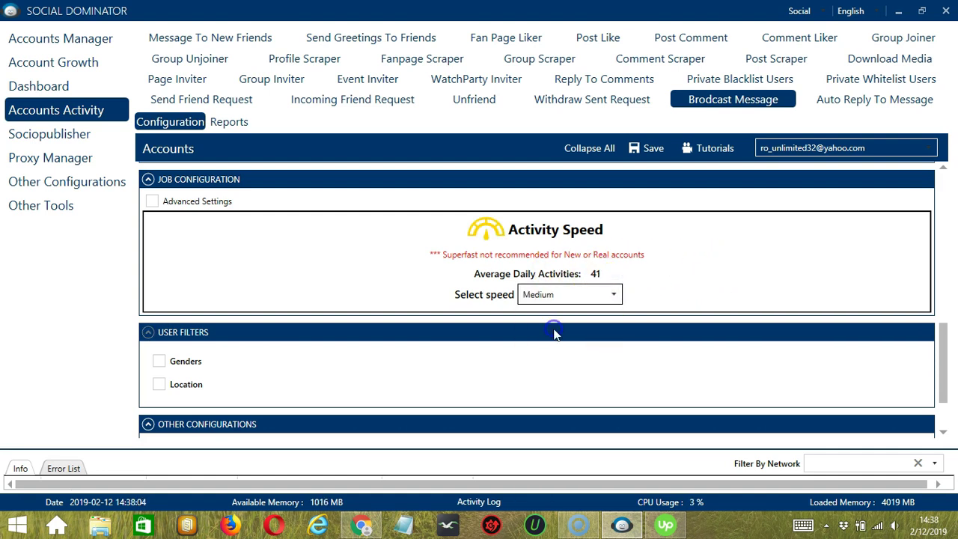
{"action": "left_click", "coordinate": [612, 295]}
{"action": "left_click", "coordinate": [551, 342]}
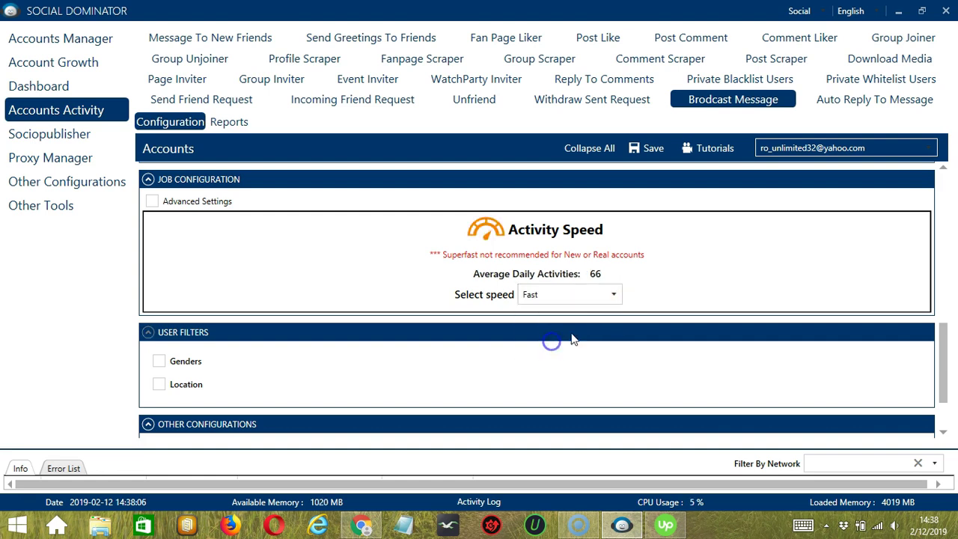
{"action": "left_click", "coordinate": [614, 294]}
{"action": "left_click", "coordinate": [528, 360]}
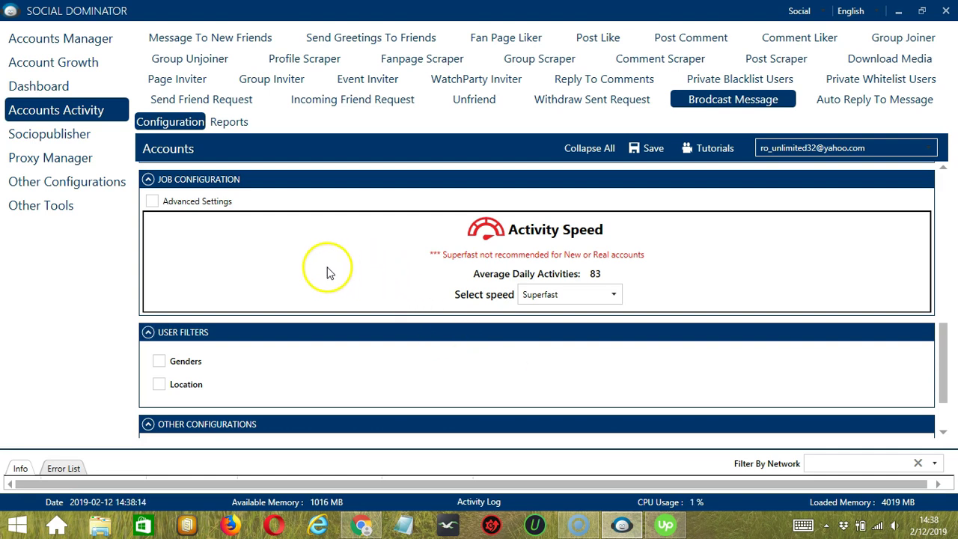
{"action": "left_click", "coordinate": [152, 202]}
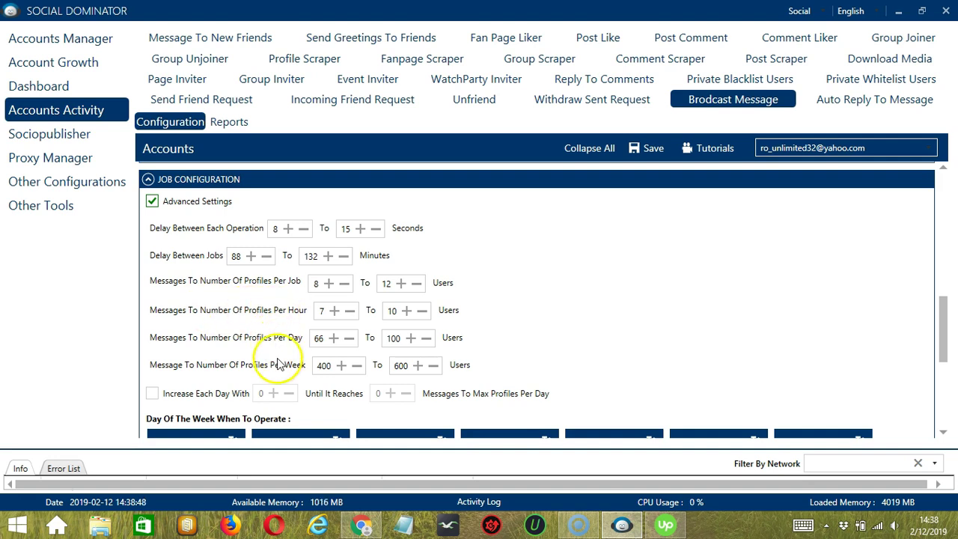
Step: Tick Increase Each Day With under Advanced Settings
{"action": "left_click", "coordinate": [152, 393]}
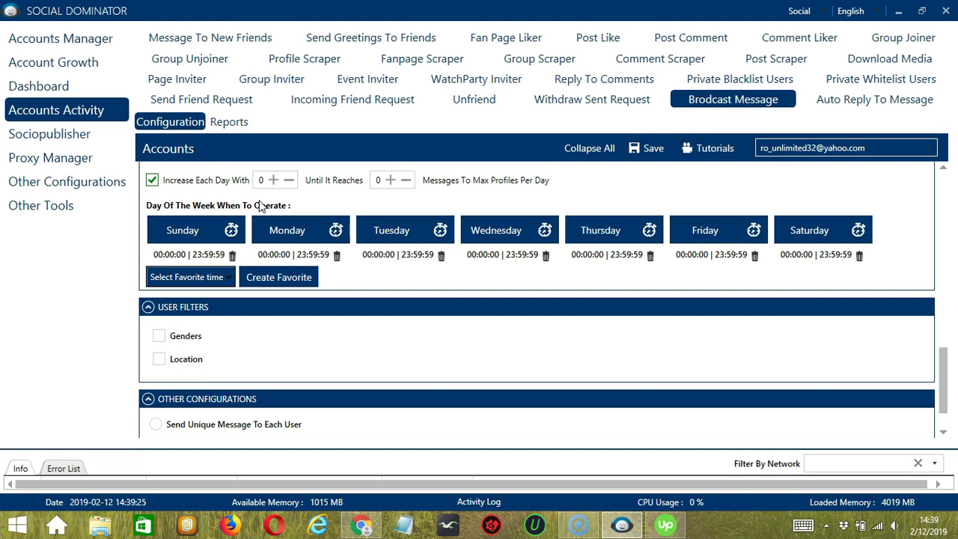
Step: Set Monday's first interval to 00:00:00–01:59:59 by changing its end time to 1:59:59 AM
{"action": "left_click", "coordinate": [333, 254]}
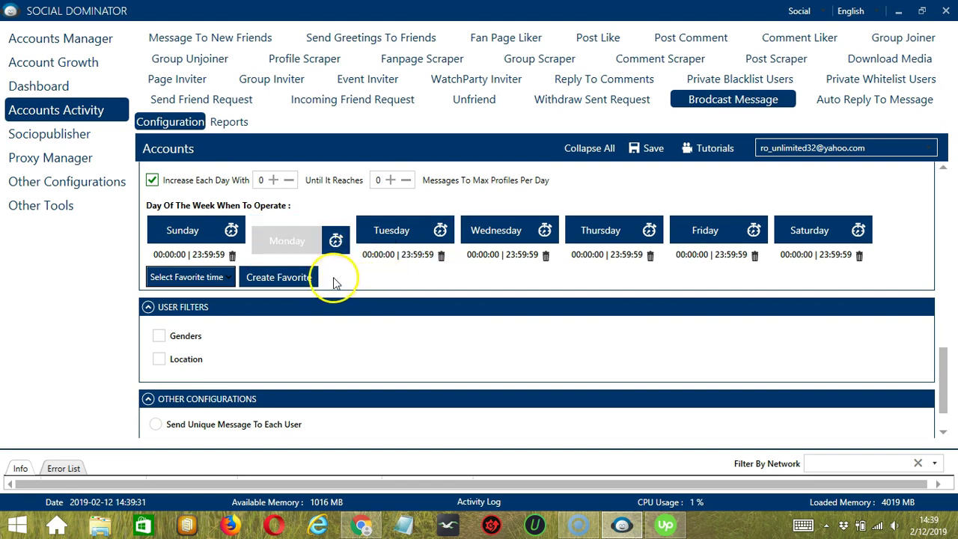
{"action": "left_click", "coordinate": [304, 243]}
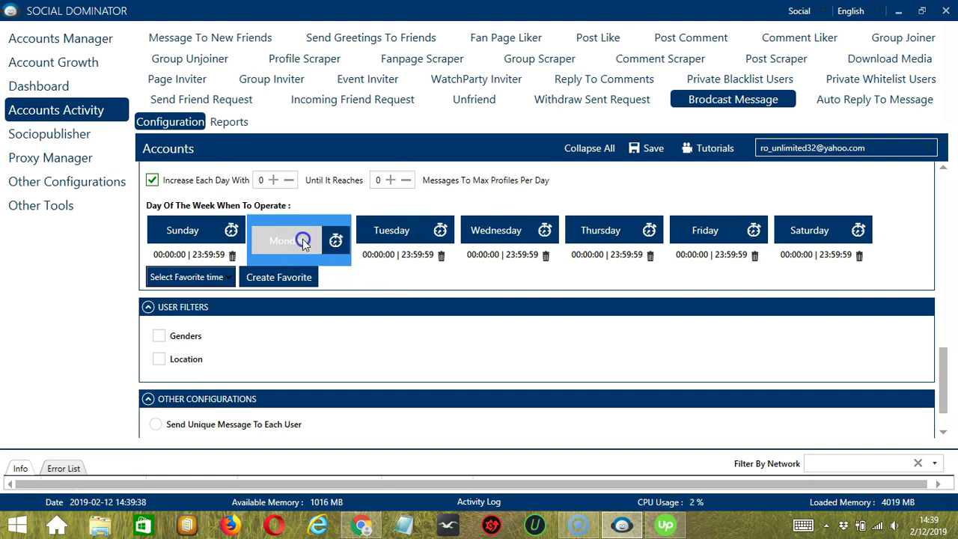
{"action": "left_click", "coordinate": [463, 266]}
{"action": "left_click", "coordinate": [463, 267]}
{"action": "key", "text": "BackSpace"}
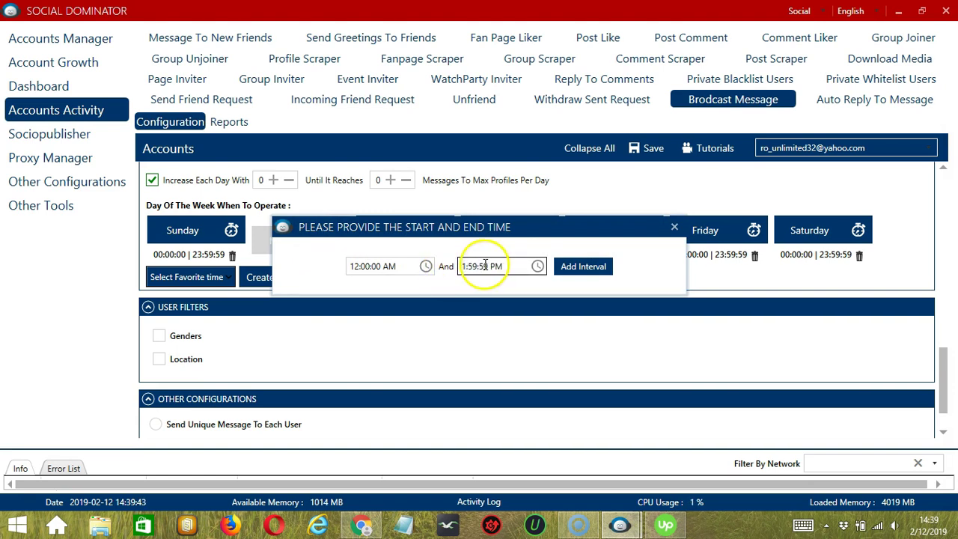
{"action": "left_click", "coordinate": [492, 266]}
{"action": "key", "text": "BackSpace"}
{"action": "type", "text": "A"}
{"action": "left_click", "coordinate": [578, 266]}
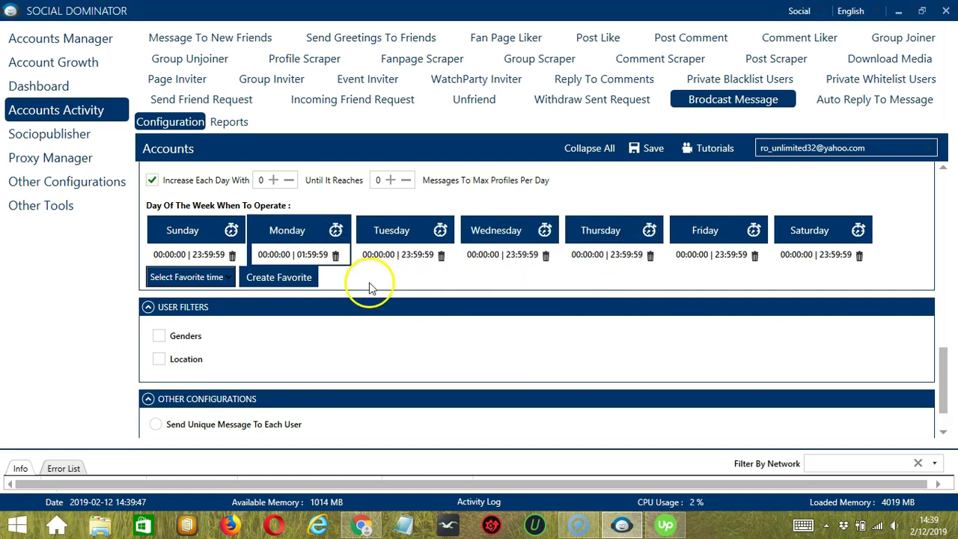
Step: Add Monday's 02:00:00–23:59:59 interval and begin a favorite named 'Facebook Message'
{"action": "left_click", "coordinate": [292, 228]}
{"action": "left_click", "coordinate": [349, 266]}
{"action": "key", "text": "Delete"}
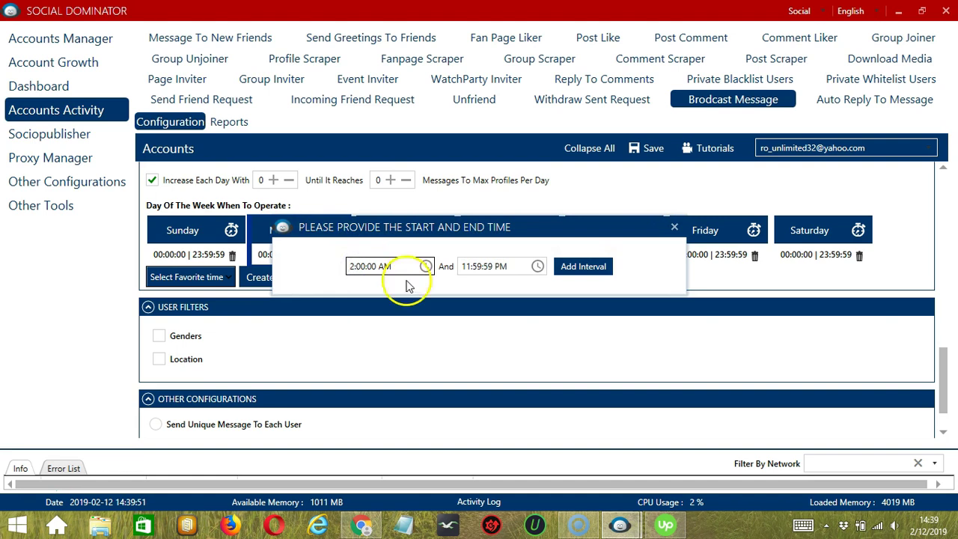
{"action": "left_click", "coordinate": [579, 267]}
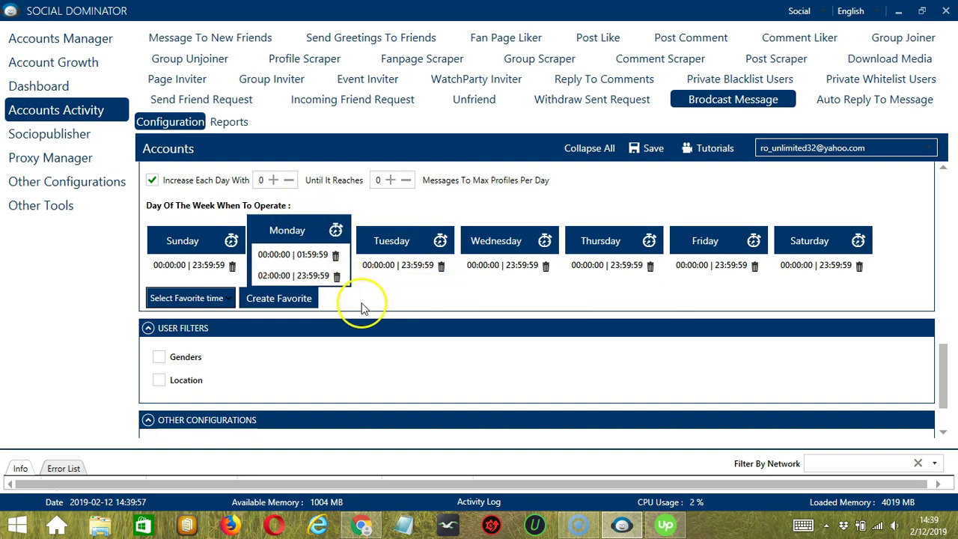
{"action": "left_click", "coordinate": [302, 296]}
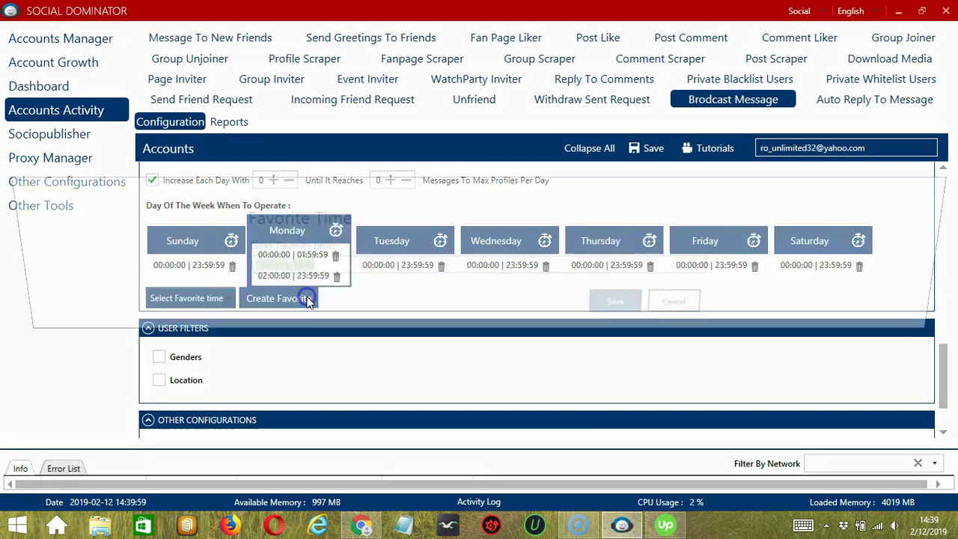
{"action": "type", "text": "Fac"}
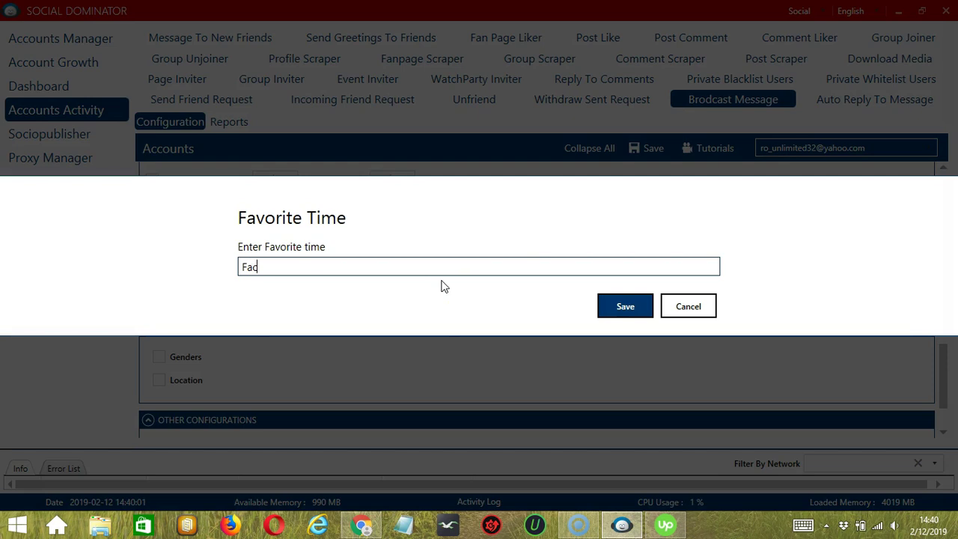
{"action": "type", "text": "ebook Message"}
Step: Save the 'Facebook Message' favorite time and apply it from the saved favorites list
{"action": "left_click", "coordinate": [626, 313]}
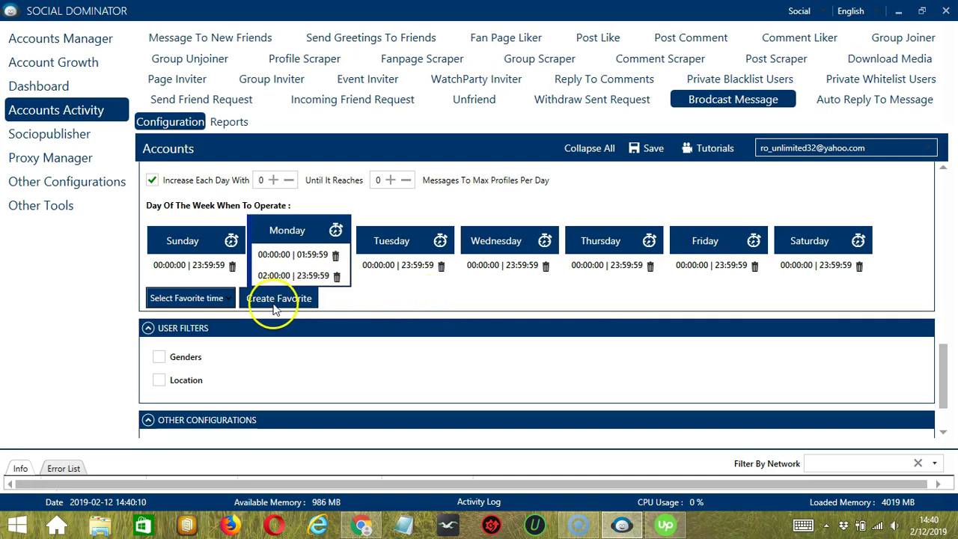
{"action": "left_click", "coordinate": [209, 303]}
{"action": "scroll", "coordinate": [88, 198], "scroll_direction": "down", "scroll_amount": 10}
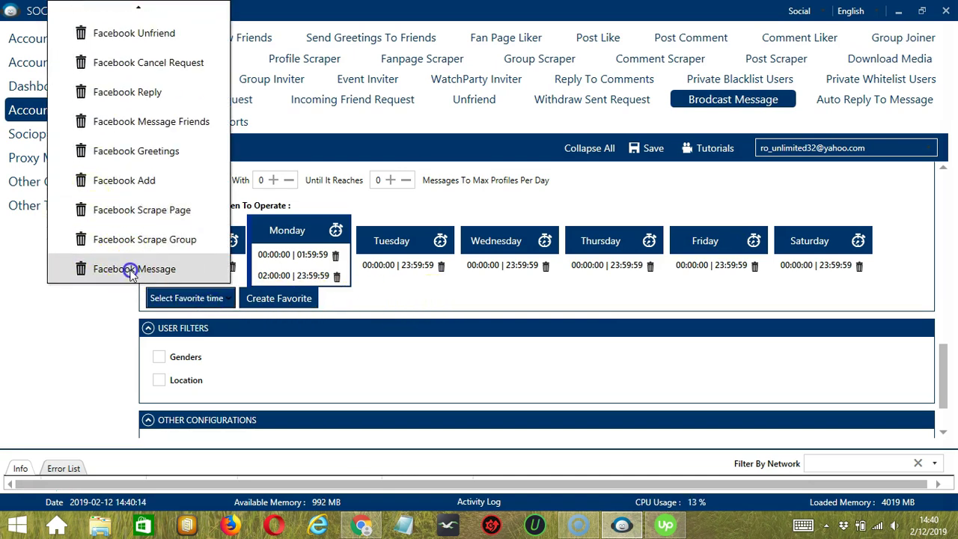
{"action": "left_click", "coordinate": [128, 268]}
{"action": "scroll", "coordinate": [942, 432], "scroll_direction": "down", "scroll_amount": 2}
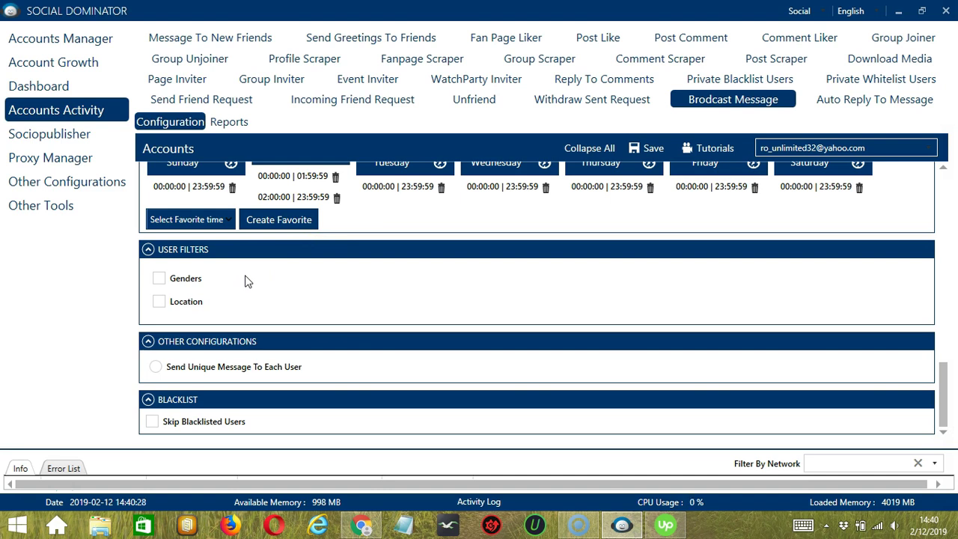
Step: Enable the gender filter with both Male and Female users included
{"action": "left_click", "coordinate": [159, 280]}
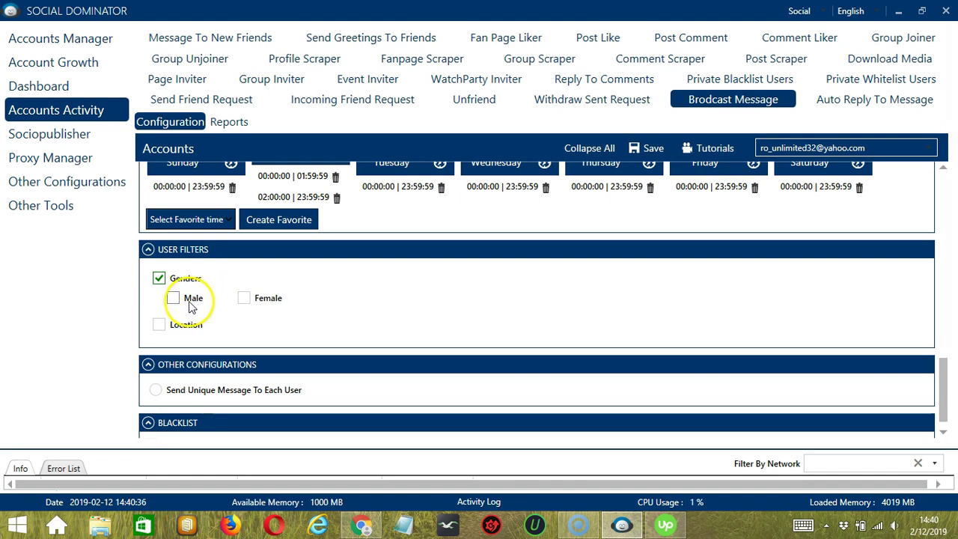
{"action": "left_click", "coordinate": [171, 298]}
{"action": "left_click", "coordinate": [244, 298]}
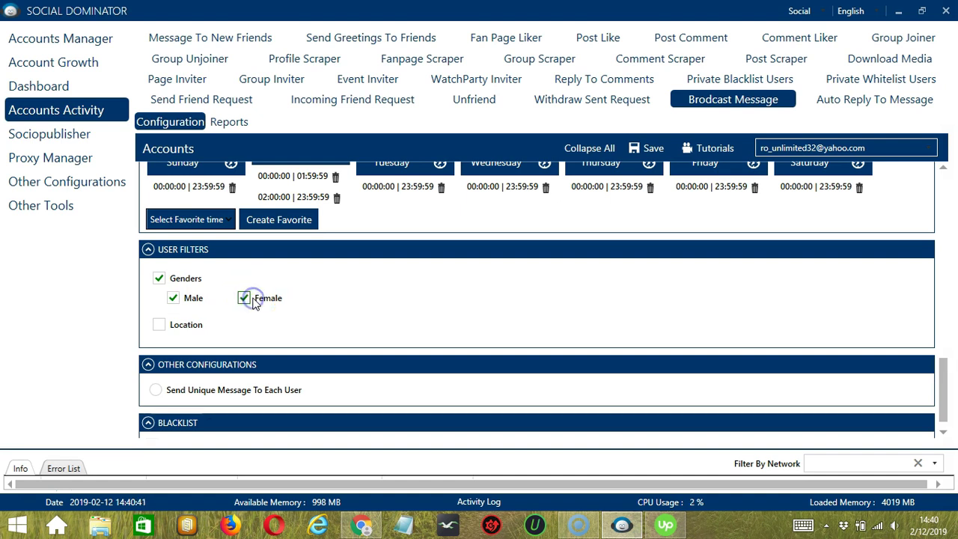
Step: Enable the location filter with its box left empty, and send a unique message to each user
{"action": "left_click", "coordinate": [159, 325]}
{"action": "left_click", "coordinate": [255, 347]}
{"action": "type", "text": "ocation"}
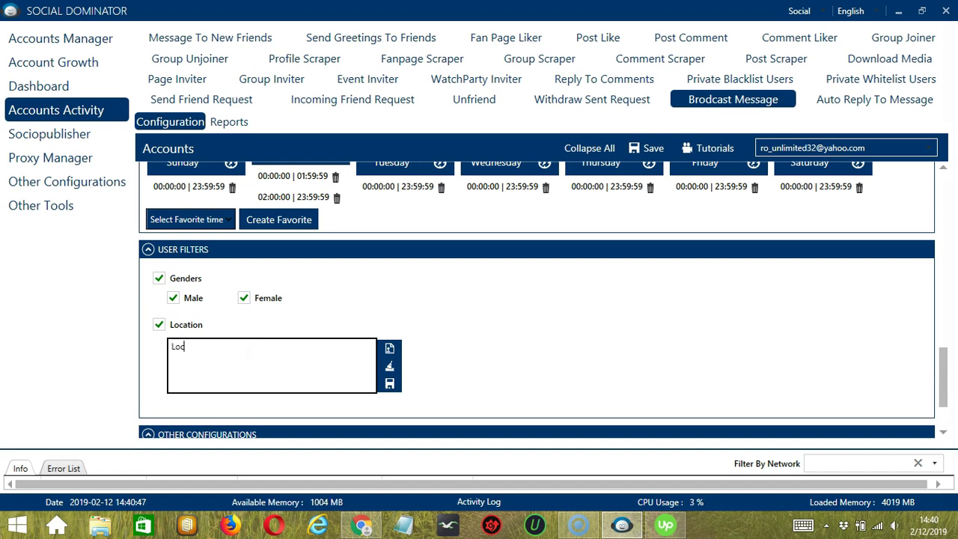
{"action": "left_click", "coordinate": [389, 367]}
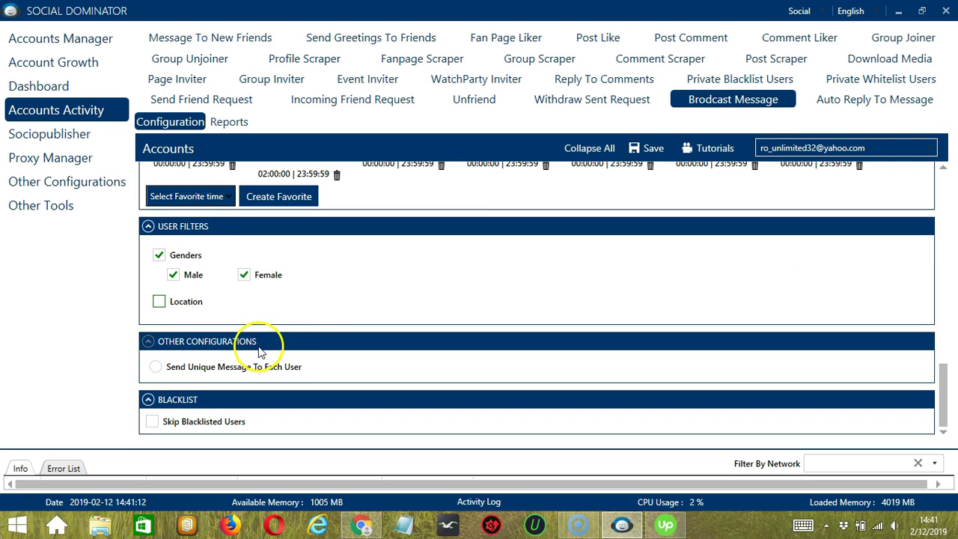
{"action": "left_click", "coordinate": [155, 367]}
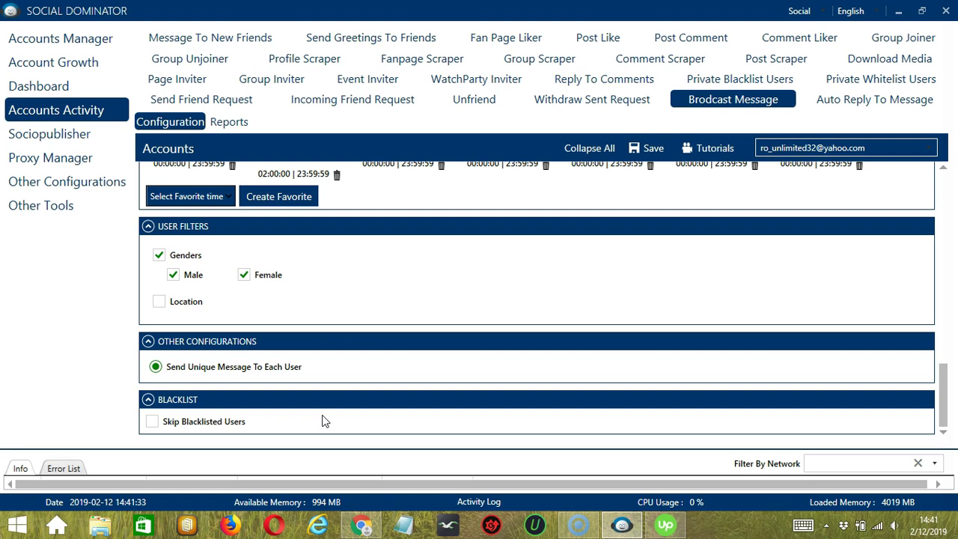
Step: Tick Skip Blacklisted Users, leaving Private Blacklist and Group Blacklist unticked
{"action": "left_click", "coordinate": [270, 423]}
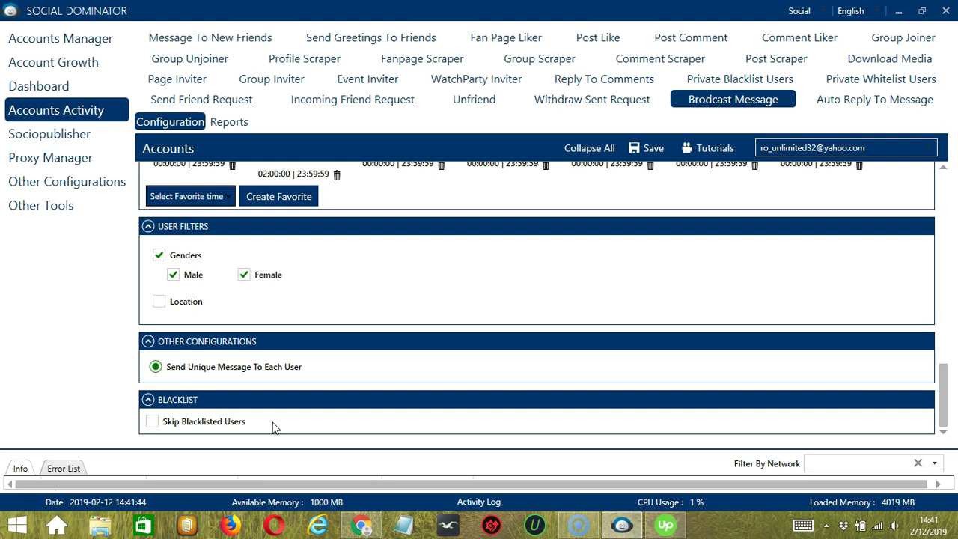
{"action": "left_click", "coordinate": [154, 423]}
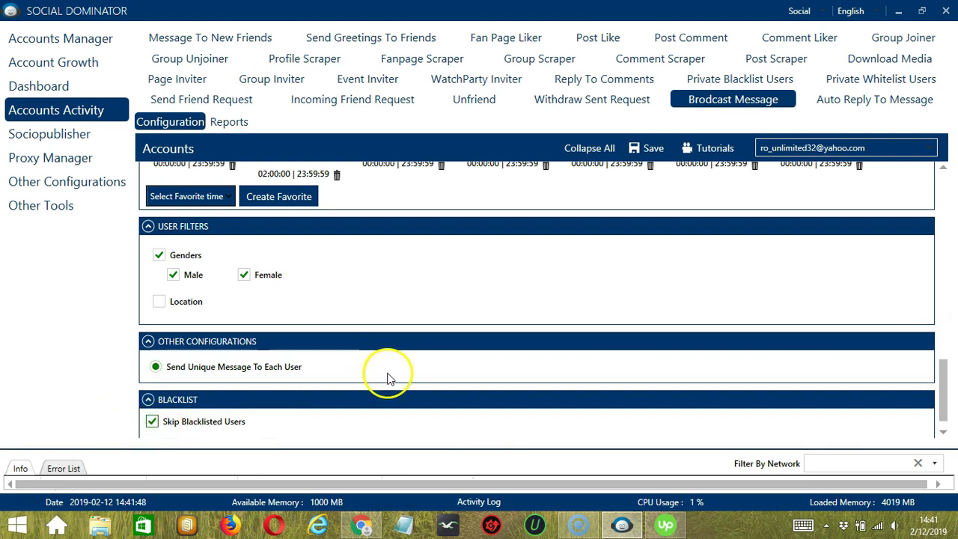
{"action": "scroll", "coordinate": [387, 378], "scroll_direction": "down", "scroll_amount": 1}
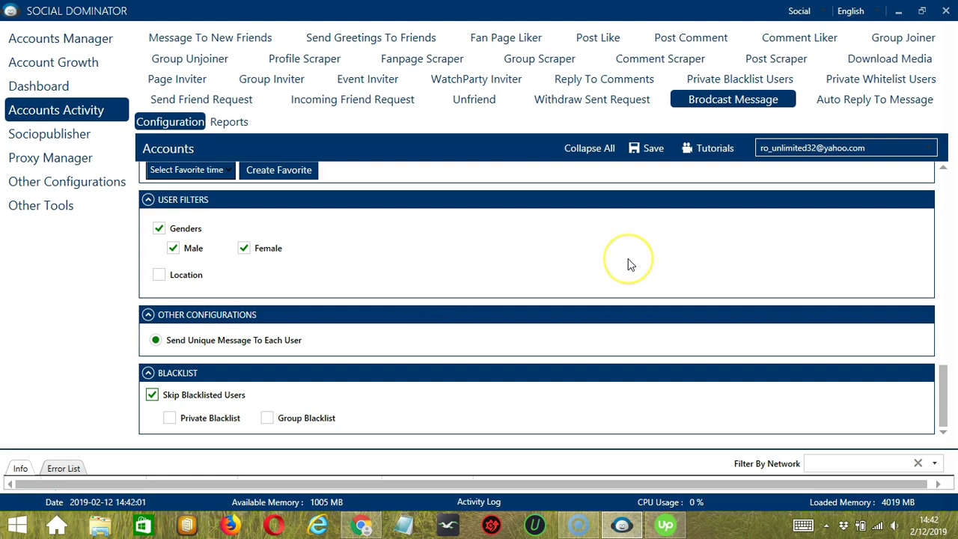
{"action": "scroll", "coordinate": [631, 264], "scroll_direction": "up", "scroll_amount": 2}
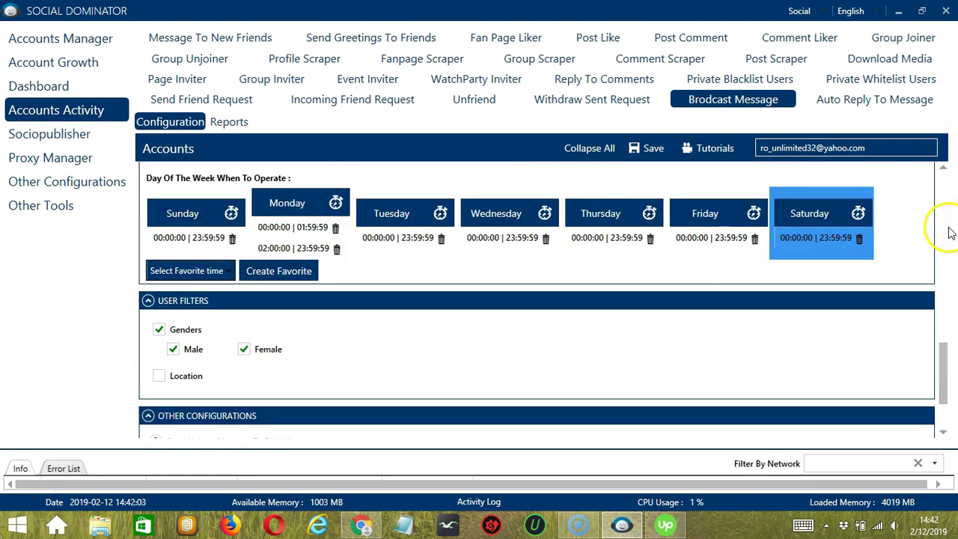
Step: Save the Broadcast Message configuration, dismiss the confirmation, and set the job status to Active
{"action": "scroll", "coordinate": [839, 191], "scroll_direction": "up", "scroll_amount": 3}
{"action": "left_click", "coordinate": [651, 150]}
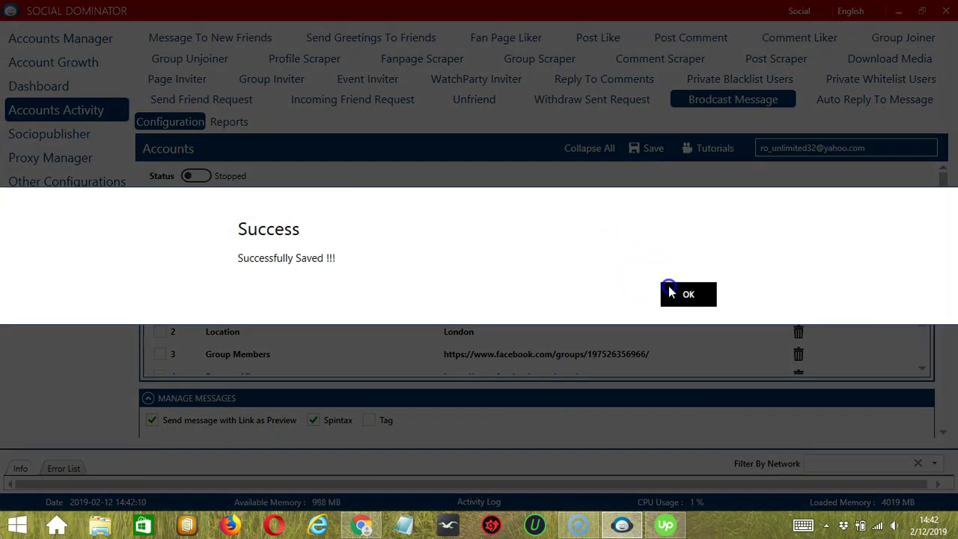
{"action": "left_click", "coordinate": [669, 285]}
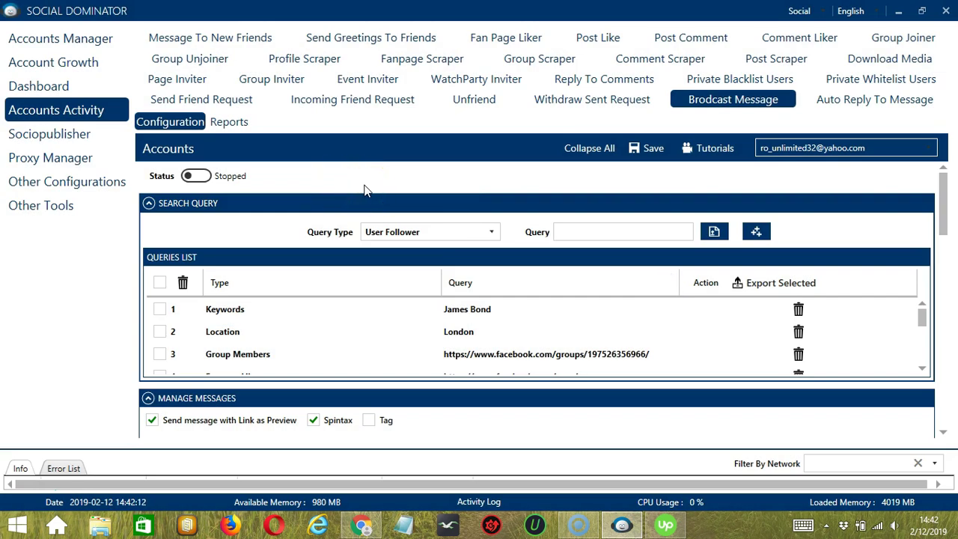
{"action": "left_click", "coordinate": [196, 176]}
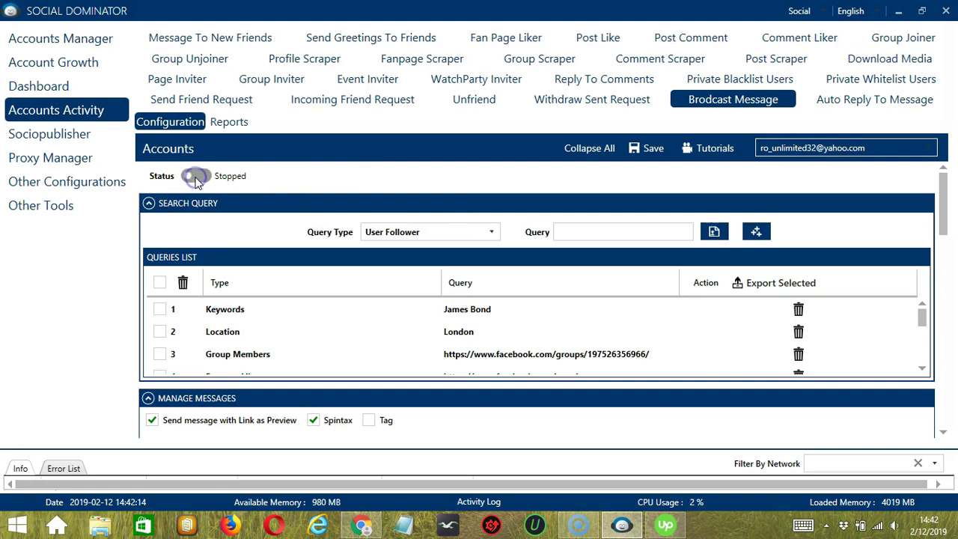
{"action": "left_click", "coordinate": [355, 180]}
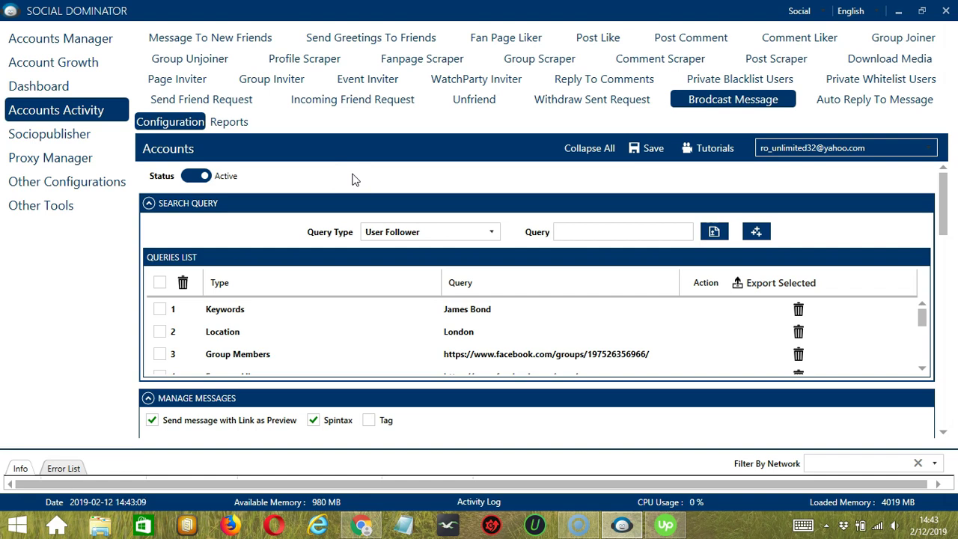
Step: Switch the Social dropdown to Facebook and open the Broadcast Messages campaign setup
{"action": "left_click", "coordinate": [826, 11]}
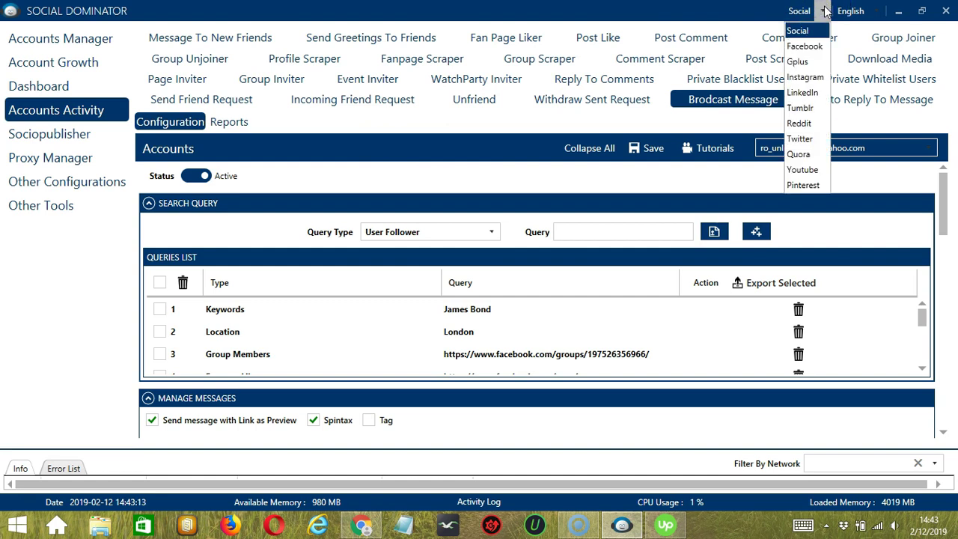
{"action": "left_click", "coordinate": [817, 47]}
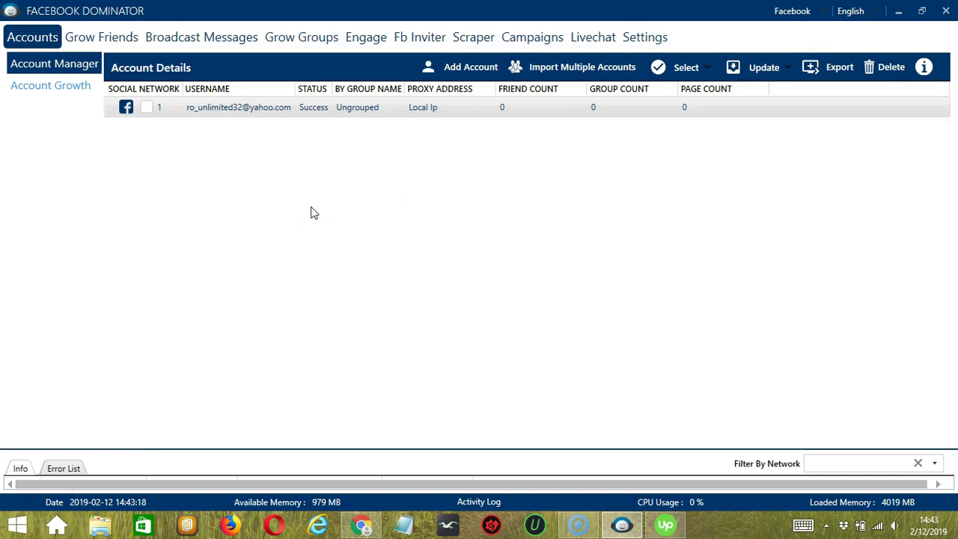
{"action": "left_click", "coordinate": [193, 38]}
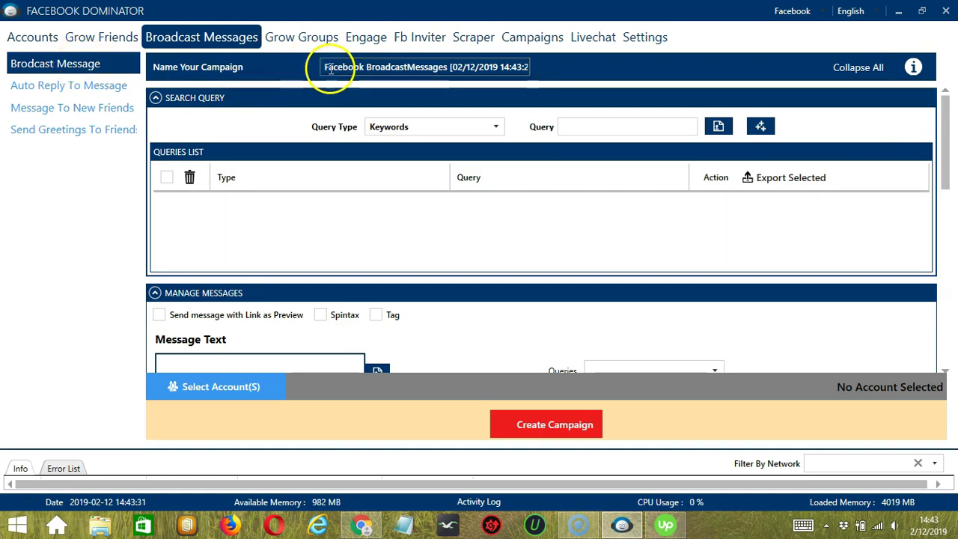
Step: Add the queries Keywords 'James Bond' and Location 'London'
{"action": "left_click", "coordinate": [576, 126]}
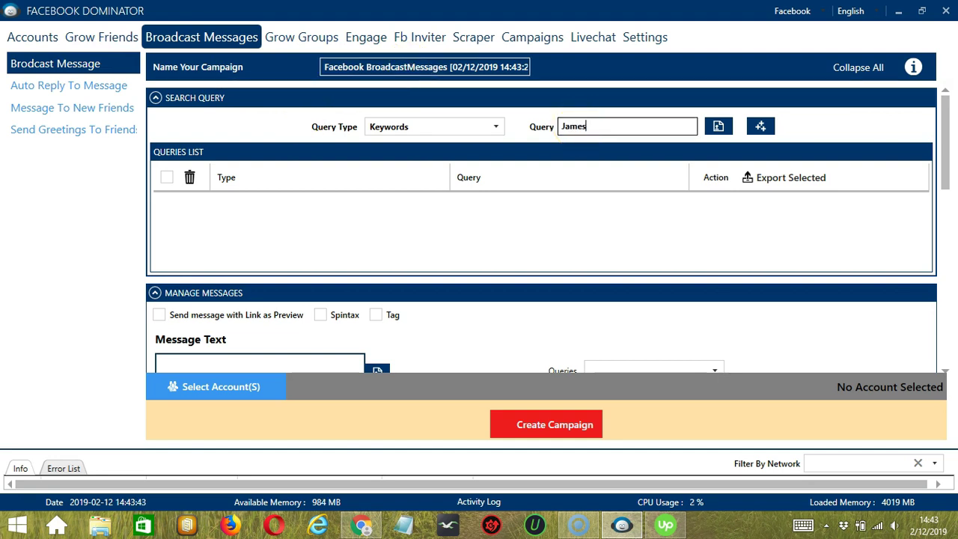
{"action": "left_click", "coordinate": [761, 125]}
{"action": "left_click", "coordinate": [503, 133]}
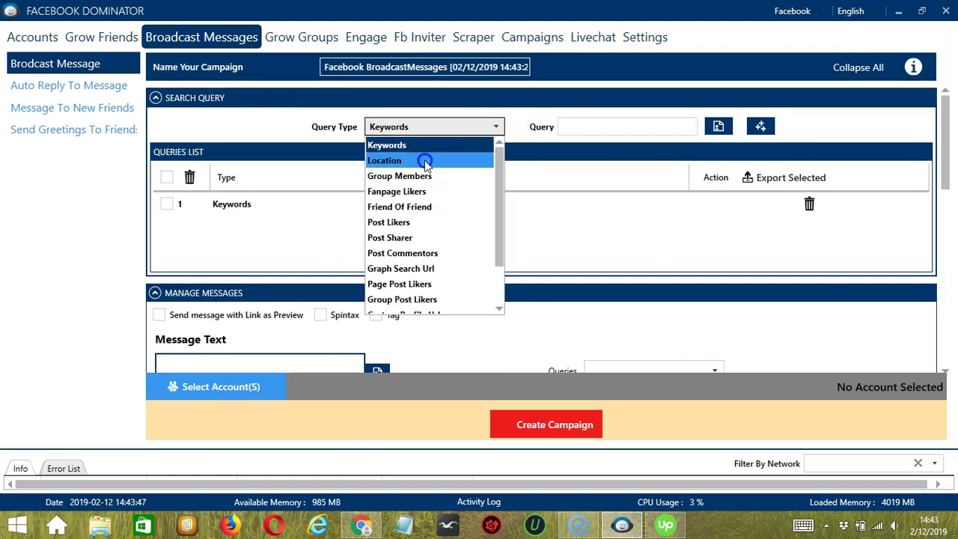
{"action": "left_click", "coordinate": [426, 158]}
{"action": "left_click", "coordinate": [582, 126]}
{"action": "type", "text": "London"}
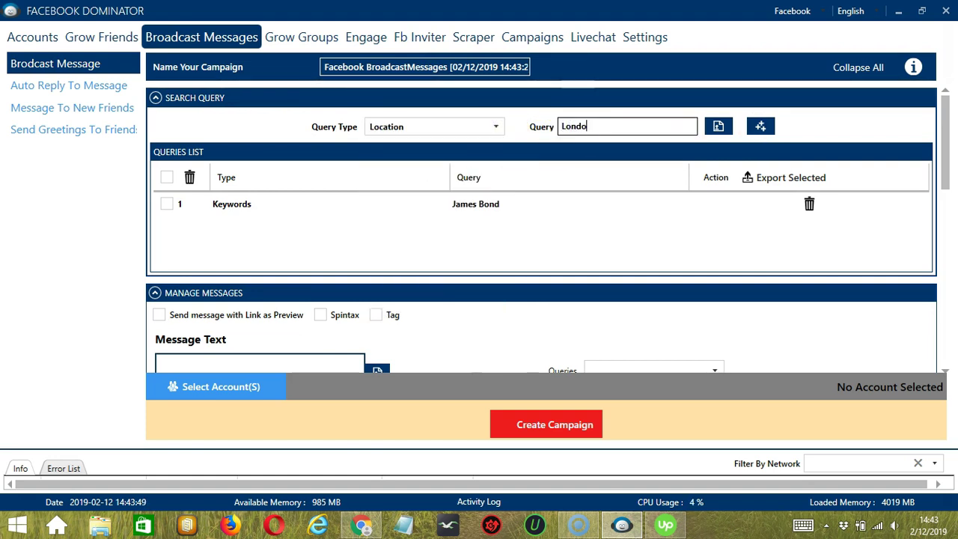
{"action": "left_click", "coordinate": [760, 126]}
{"action": "left_click", "coordinate": [943, 365]}
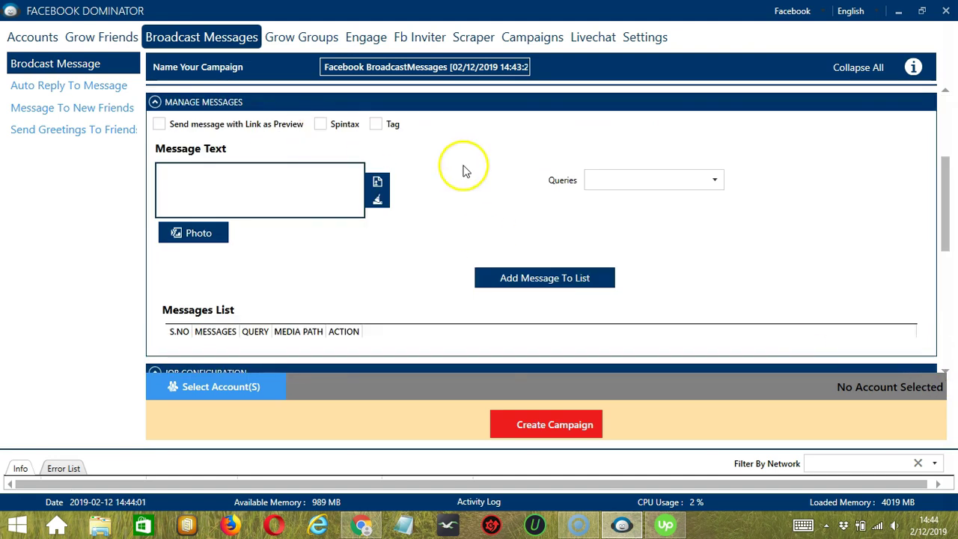
Step: Turn on spintax, import the message from message.txt, and add it to the list for all queries
{"action": "left_click", "coordinate": [324, 125]}
{"action": "left_click", "coordinate": [379, 187]}
{"action": "left_click", "coordinate": [186, 172]}
{"action": "left_click", "coordinate": [840, 487]}
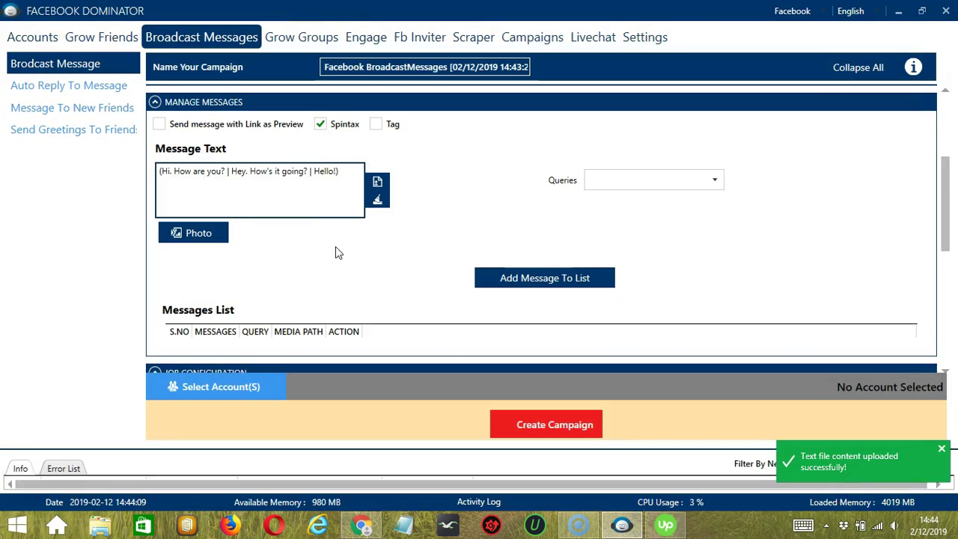
{"action": "left_click", "coordinate": [702, 184]}
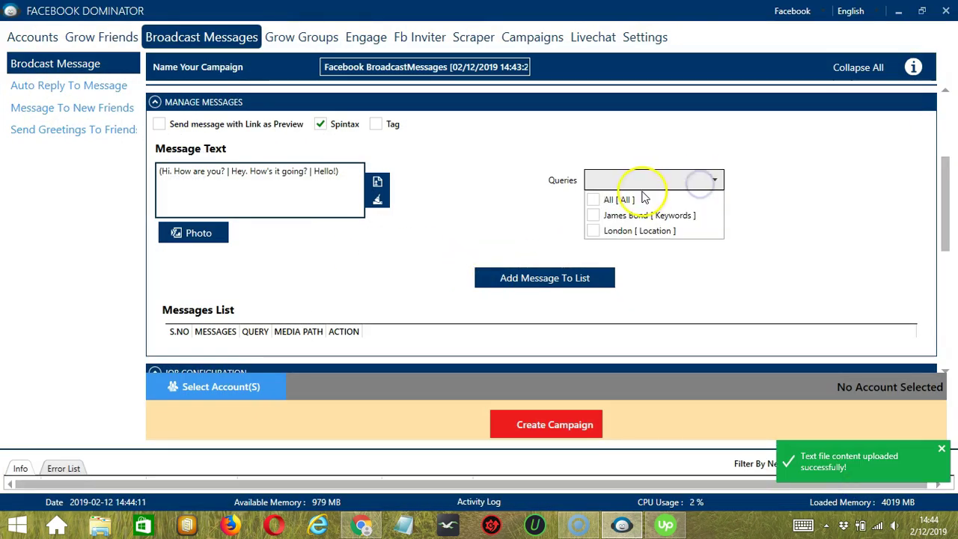
{"action": "left_click", "coordinate": [610, 200]}
{"action": "left_click", "coordinate": [606, 278]}
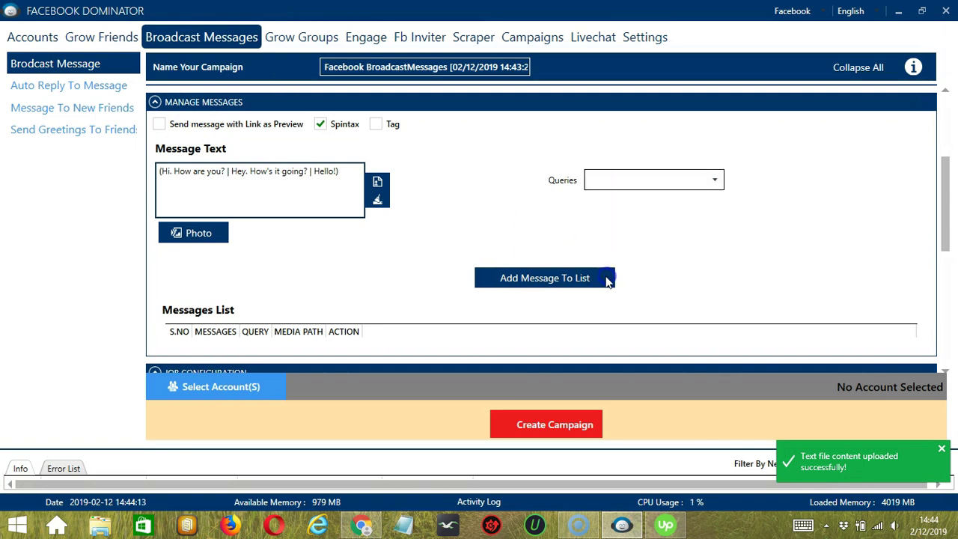
{"action": "left_click", "coordinate": [607, 278]}
{"action": "scroll", "coordinate": [707, 279], "scroll_direction": "down", "scroll_amount": 1}
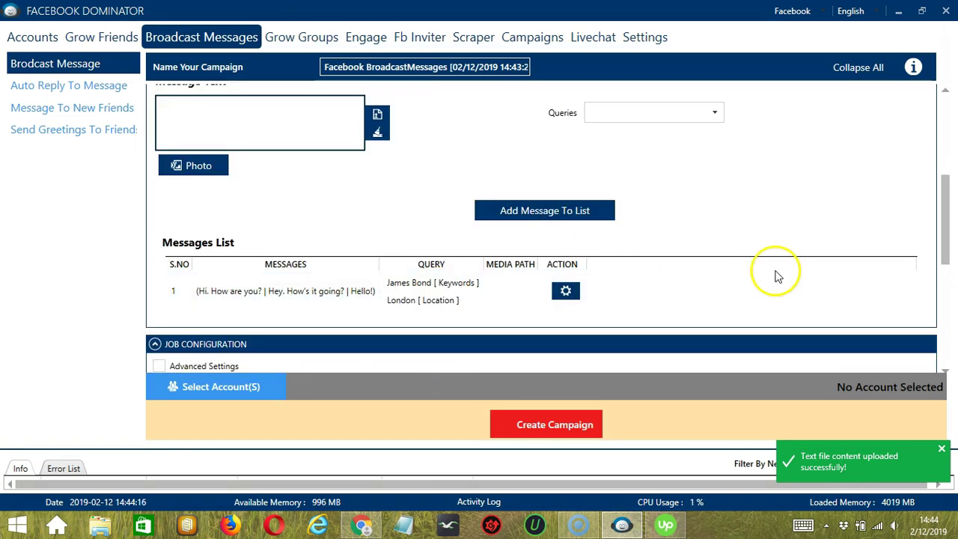
{"action": "scroll", "coordinate": [774, 274], "scroll_direction": "down", "scroll_amount": 3}
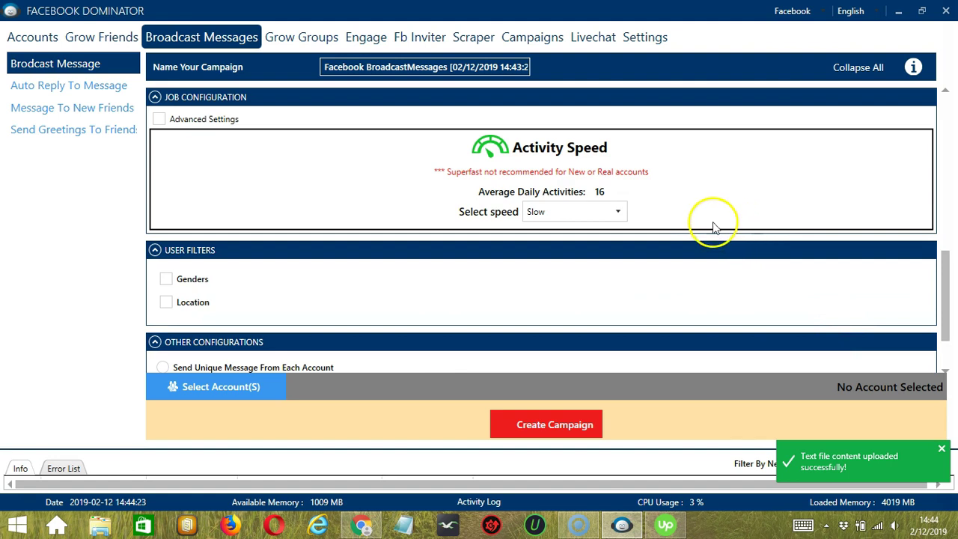
Step: Limit the campaign to Male and Female users and tick Skip Blacklisted Users
{"action": "left_click", "coordinate": [192, 285]}
{"action": "left_click", "coordinate": [180, 298]}
{"action": "left_click", "coordinate": [270, 300]}
{"action": "scroll", "coordinate": [292, 299], "scroll_direction": "down", "scroll_amount": 3}
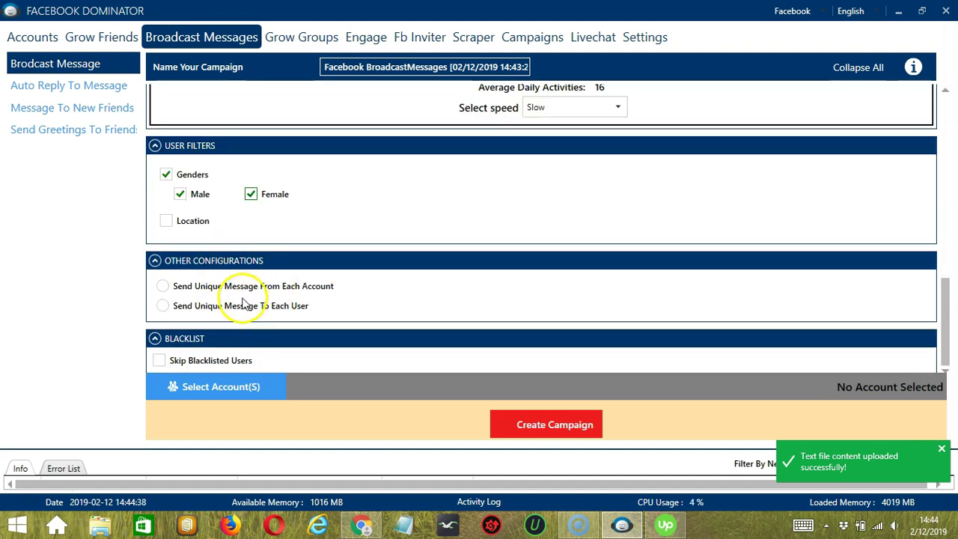
{"action": "left_click", "coordinate": [159, 360]}
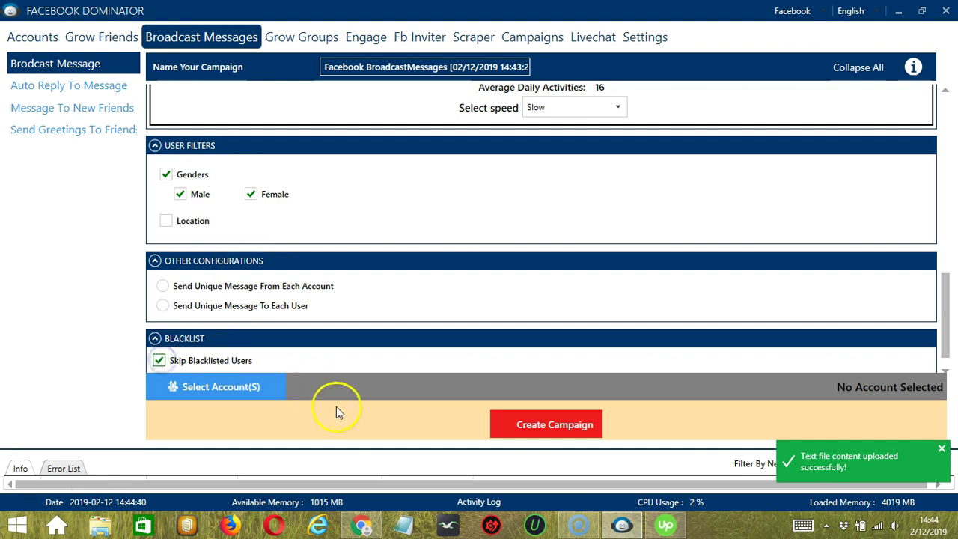
{"action": "left_click", "coordinate": [311, 421]}
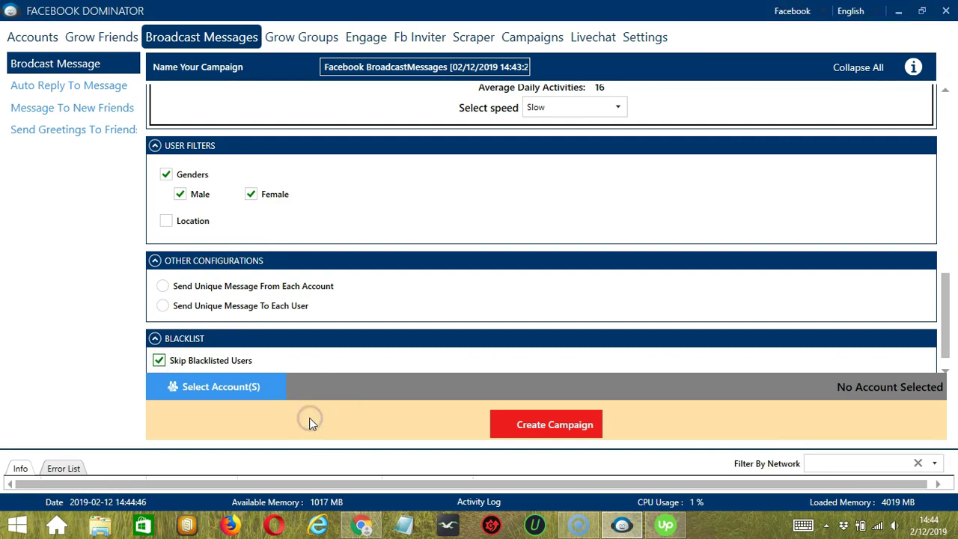
{"action": "left_click", "coordinate": [284, 388]}
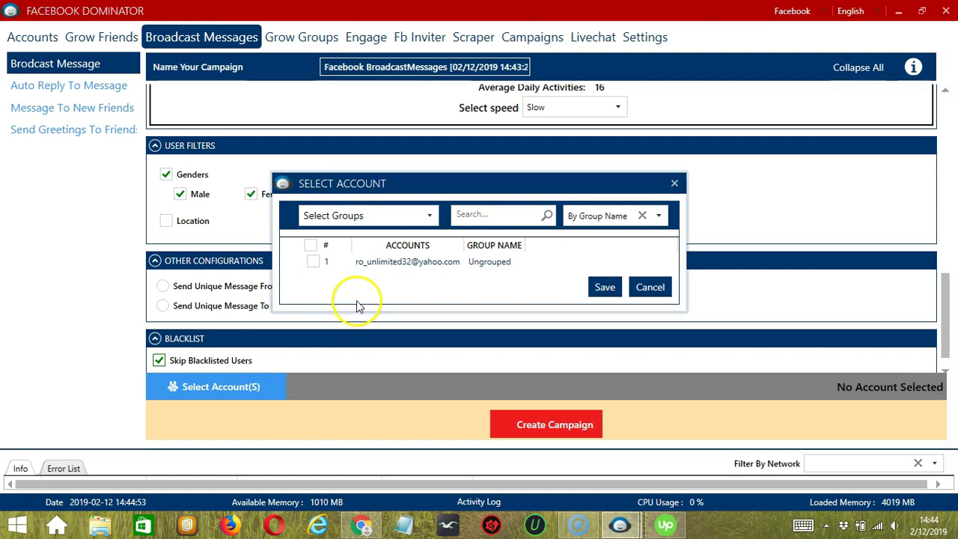
Step: Assign the account, create the campaign, and confirm overriding the account's existing settings
{"action": "left_click", "coordinate": [314, 264]}
{"action": "left_click", "coordinate": [605, 286]}
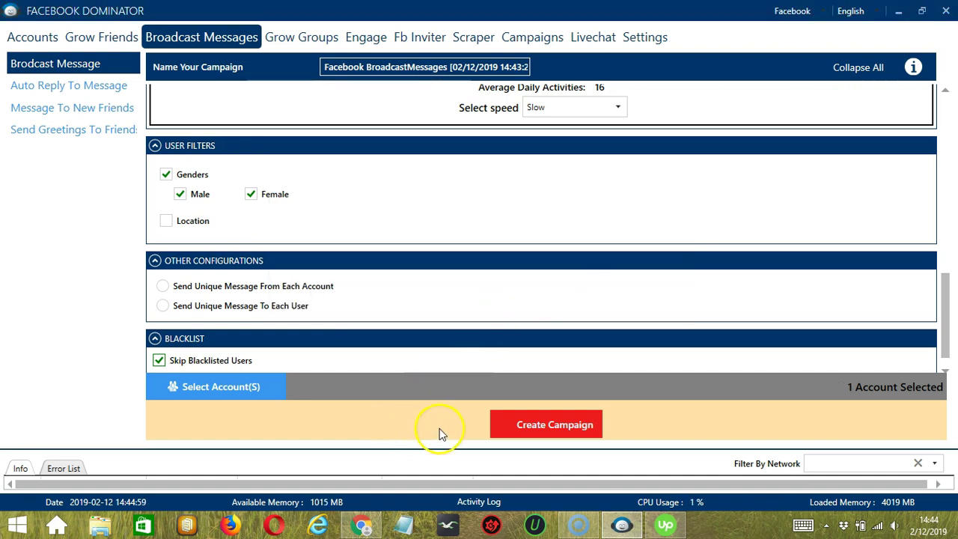
{"action": "left_click", "coordinate": [507, 431]}
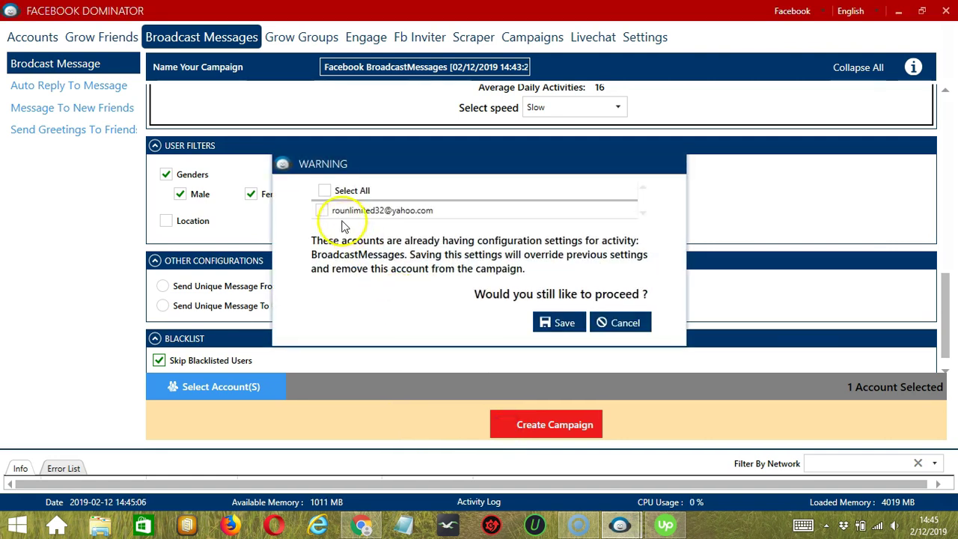
{"action": "left_click", "coordinate": [321, 210]}
{"action": "left_click", "coordinate": [554, 322]}
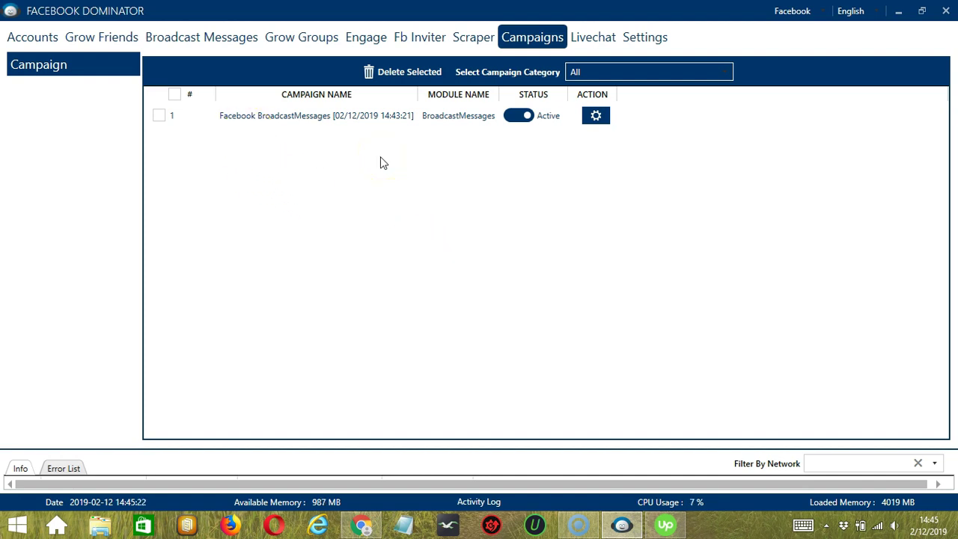
Step: Set the BroadcastMessages campaign status to Paused, closing the gear menu without changes
{"action": "left_click", "coordinate": [522, 117]}
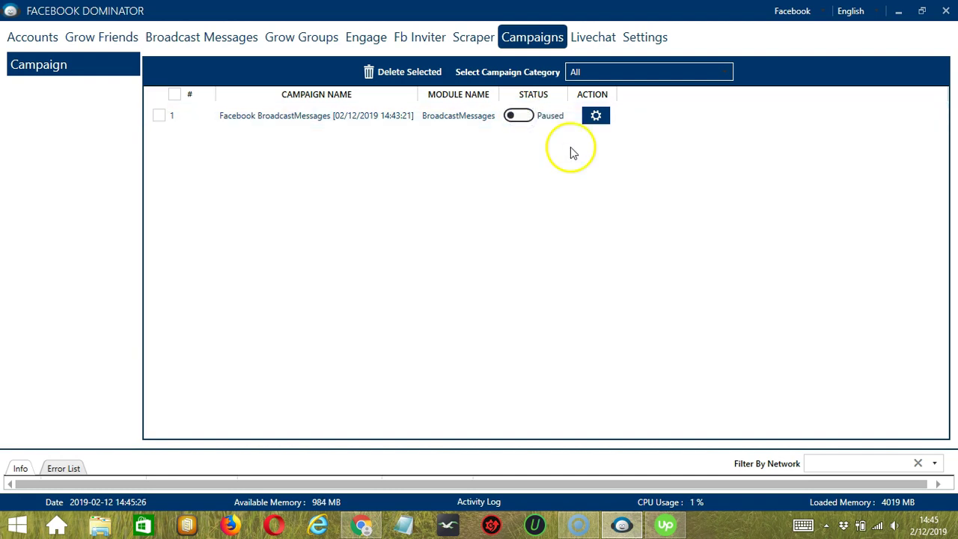
{"action": "left_click", "coordinate": [598, 122]}
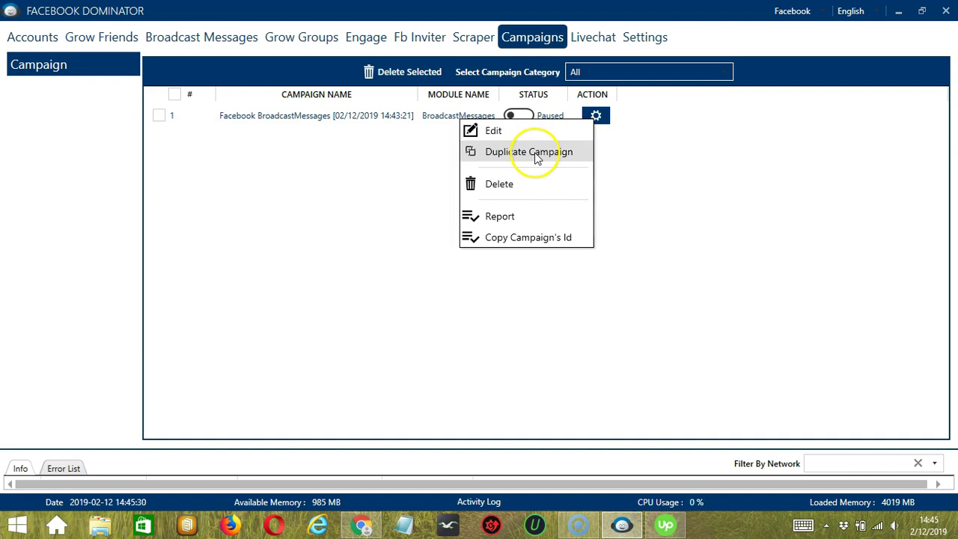
{"action": "left_click", "coordinate": [673, 173]}
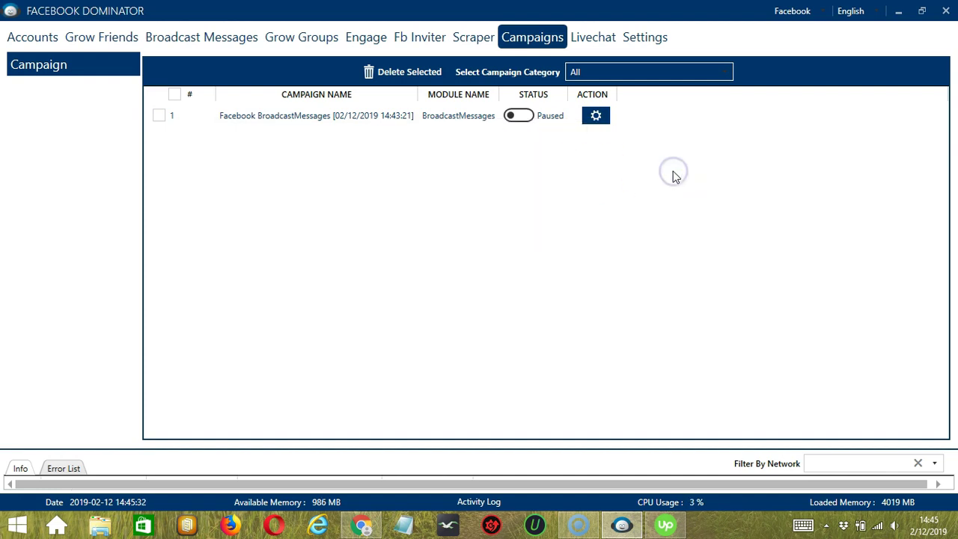